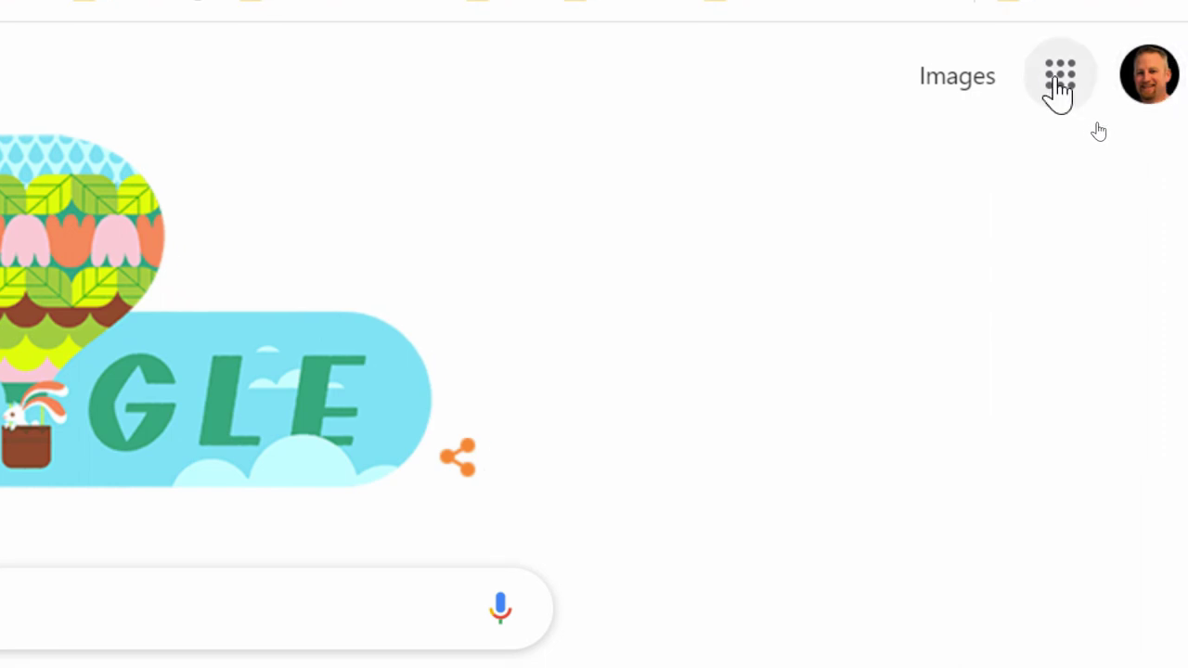
Step: Open Google Drive from the Google home page's list of apps
left_click(1061, 82)
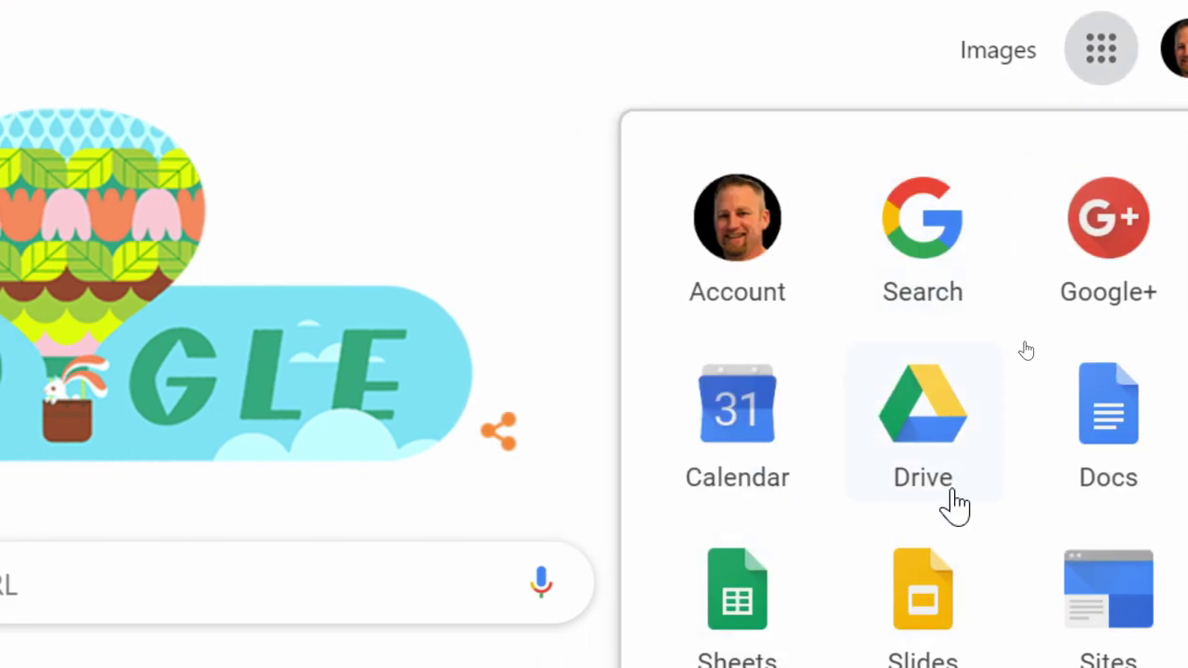
left_click(924, 438)
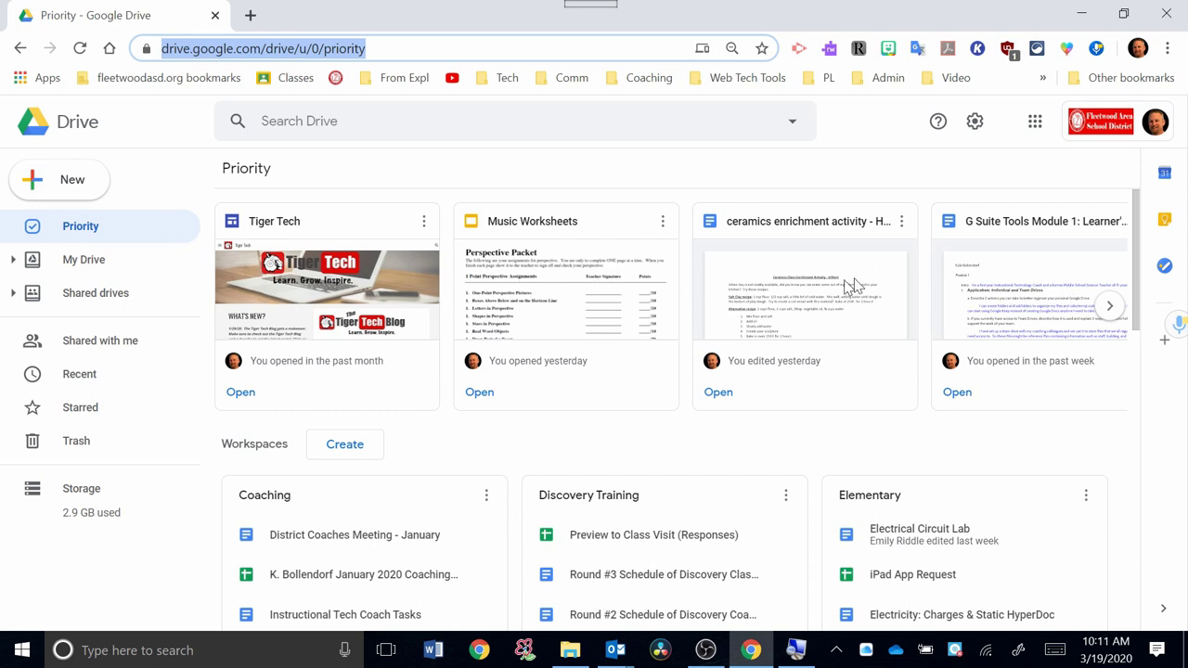
left_click(262, 440)
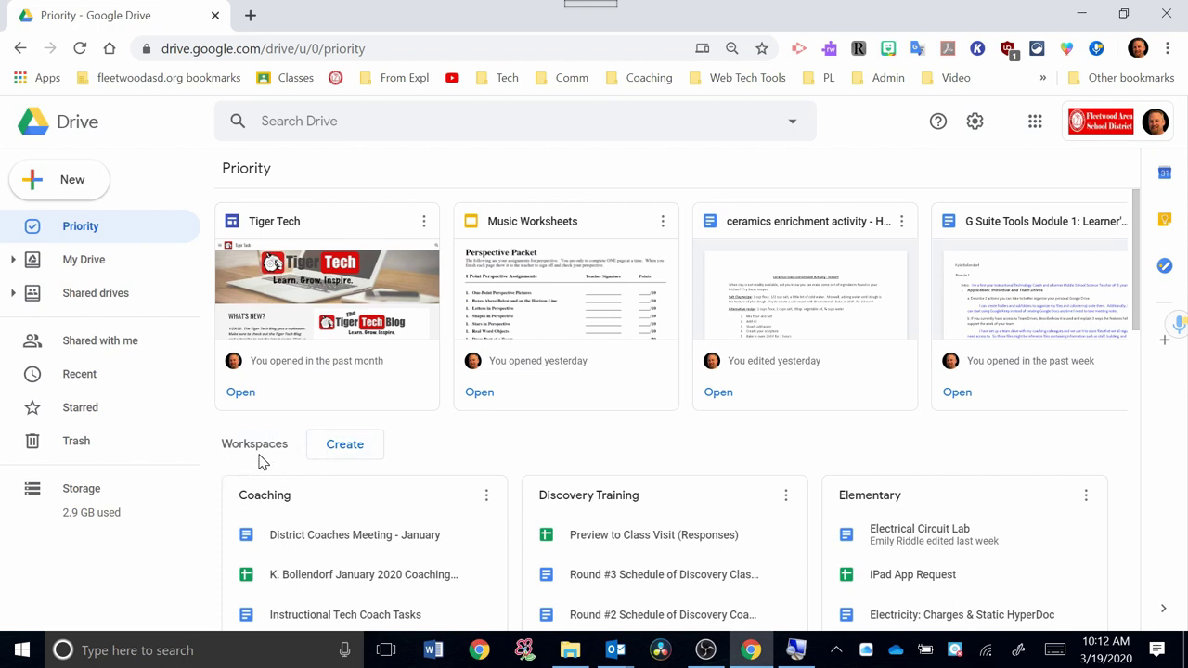
key("ctrl+plus")
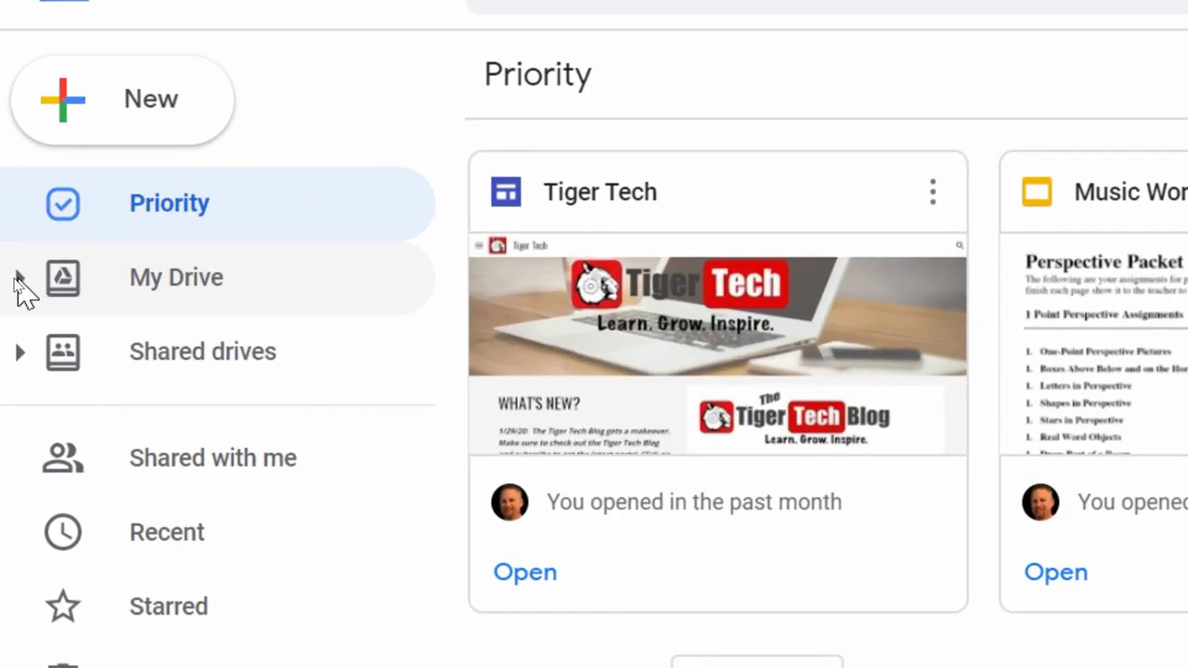
Step: Expand My Drive in the folder tree and examine the subfolders inside the Coaching folder
left_click(19, 279)
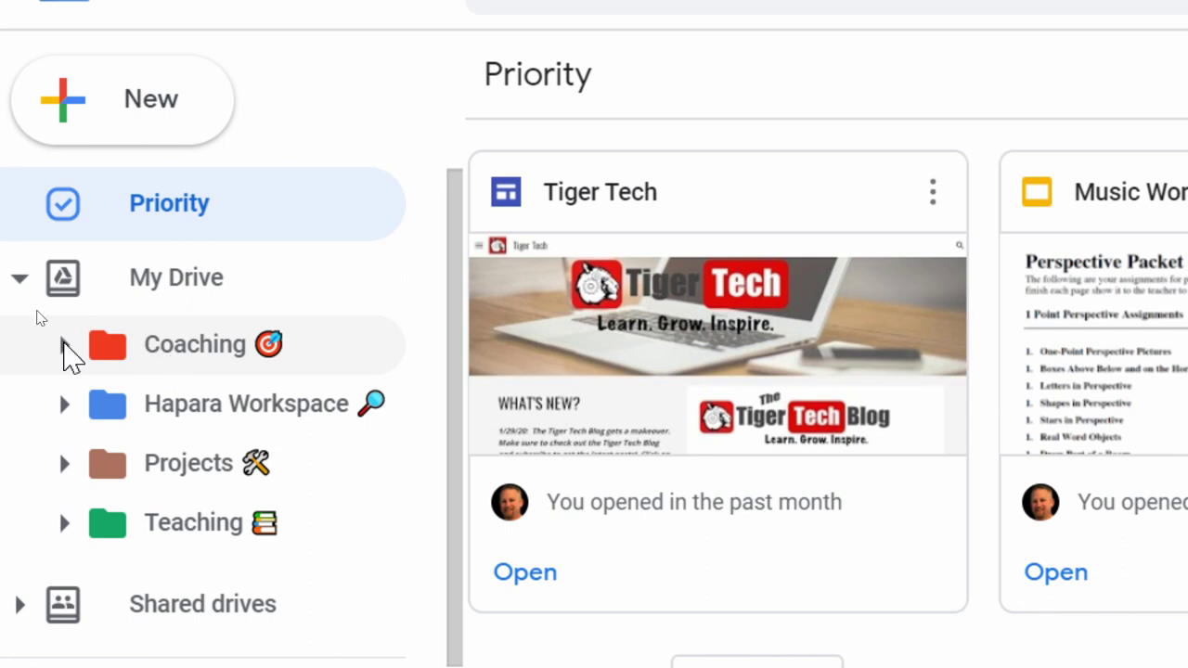
left_click(64, 346)
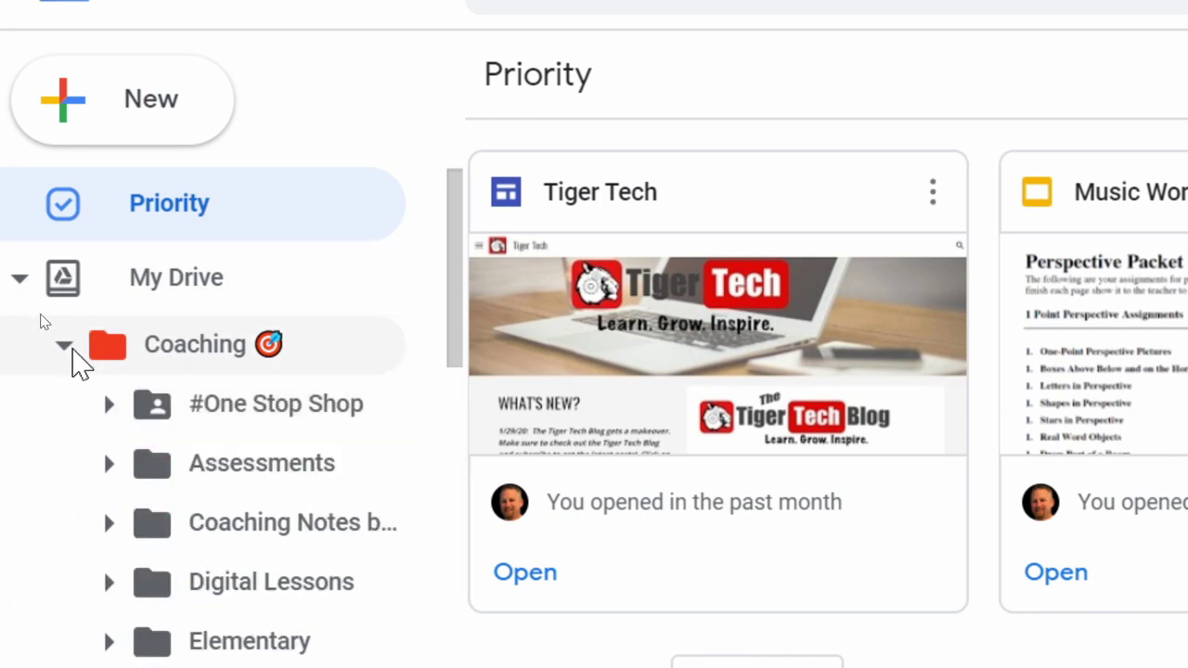
left_click(61, 348)
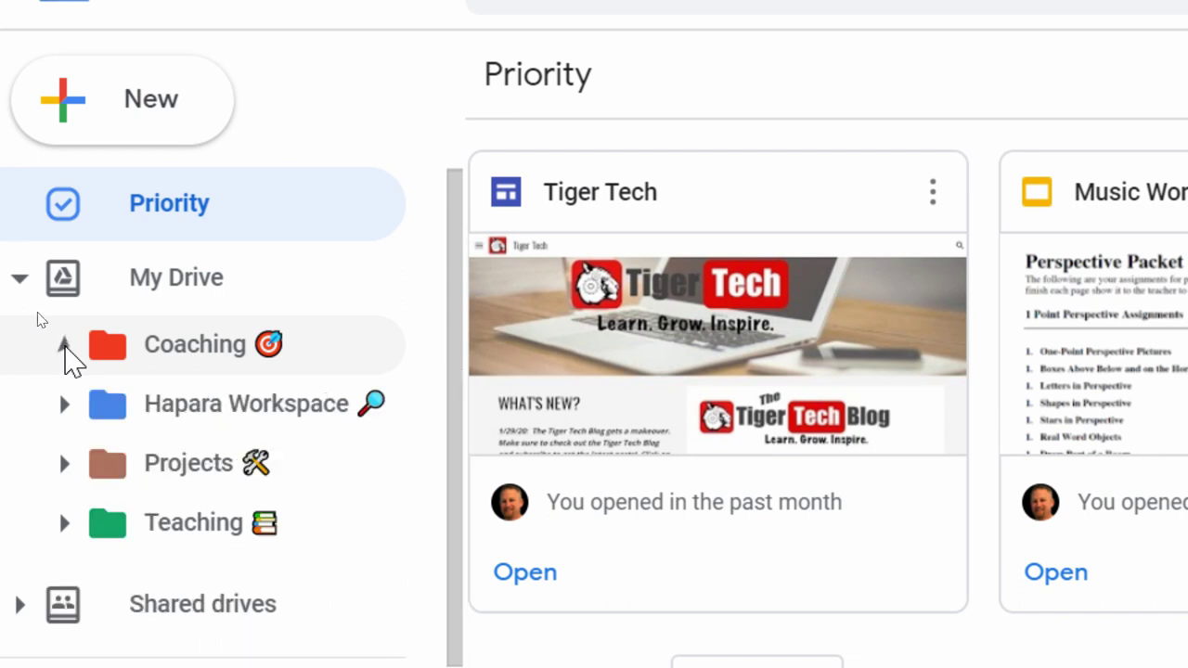
left_click(64, 345)
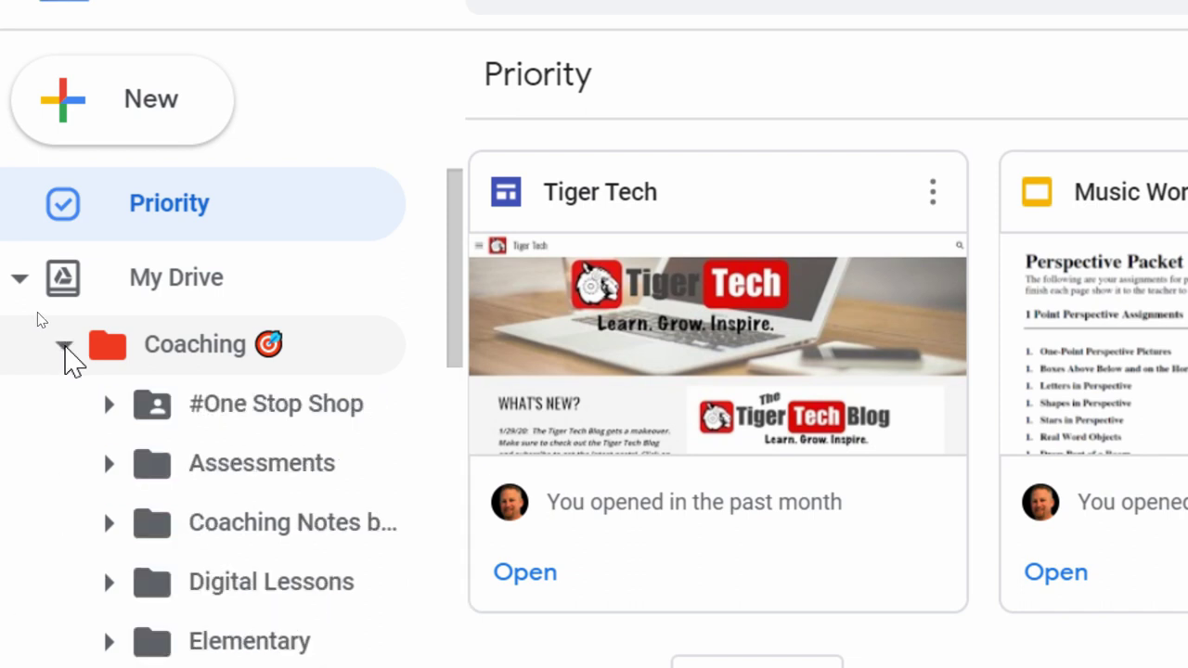
left_click(110, 461)
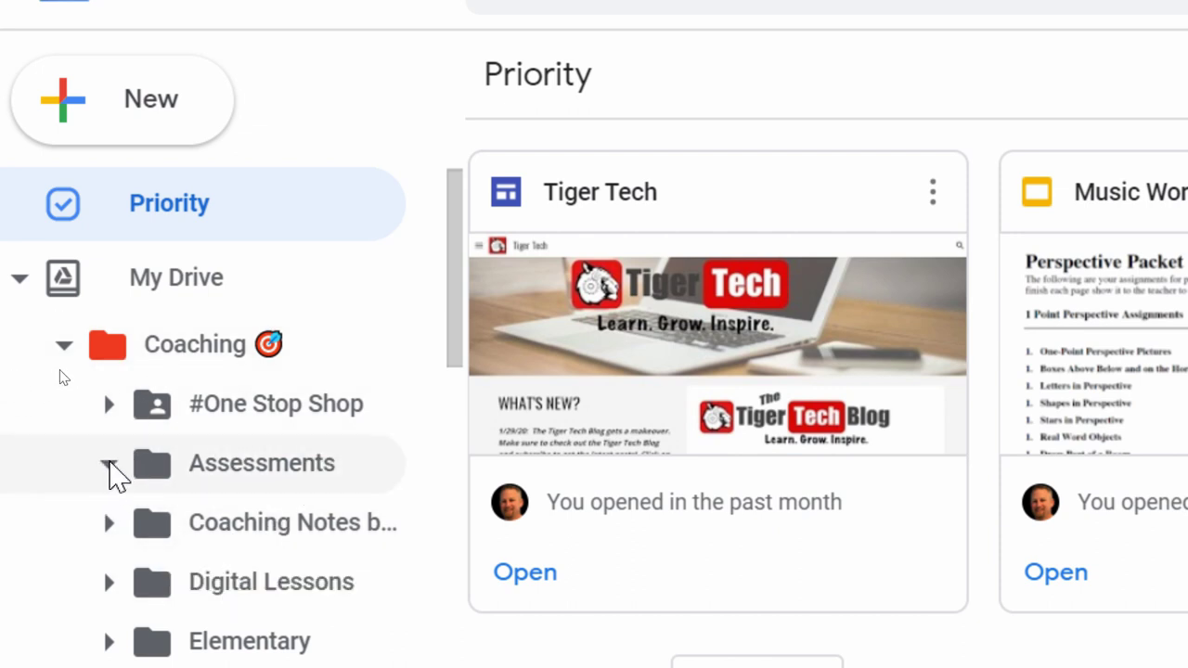
left_click(63, 344)
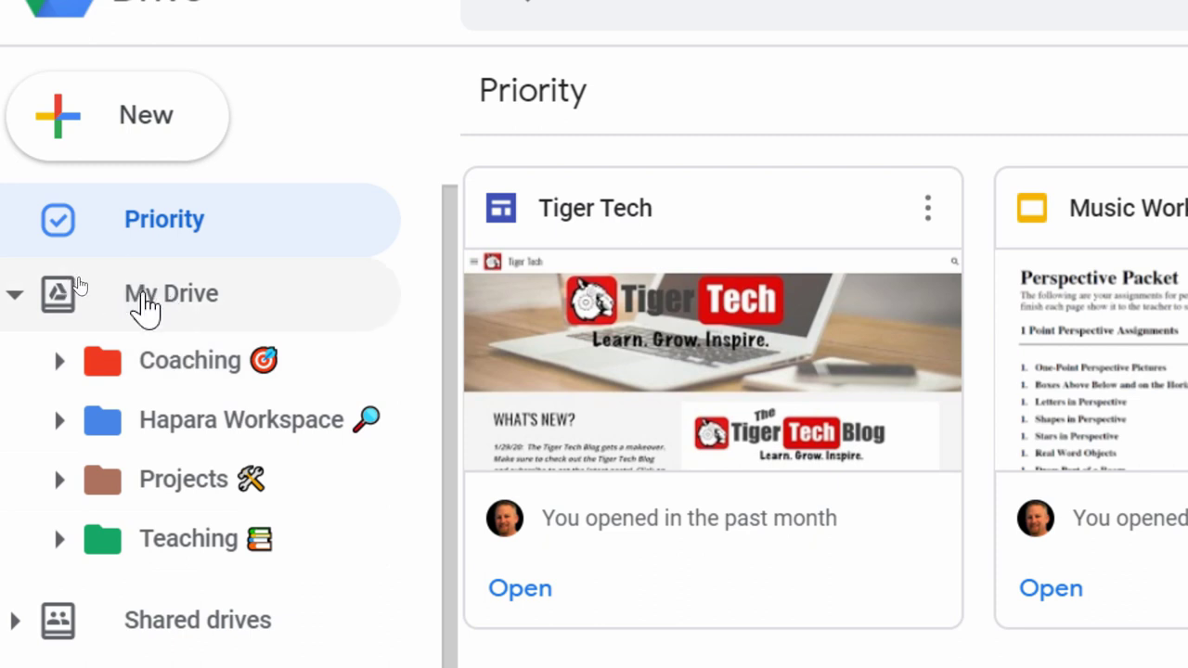
Step: Create a new folder named Example Folder directly in My Drive
right_click(144, 307)
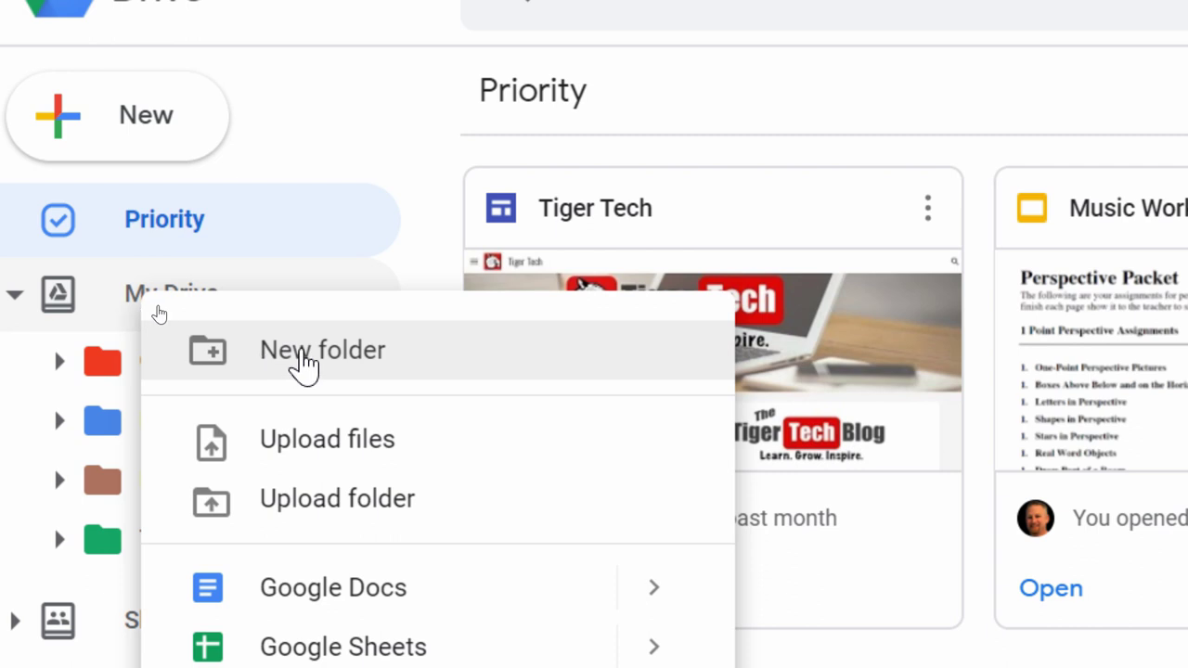
left_click(304, 362)
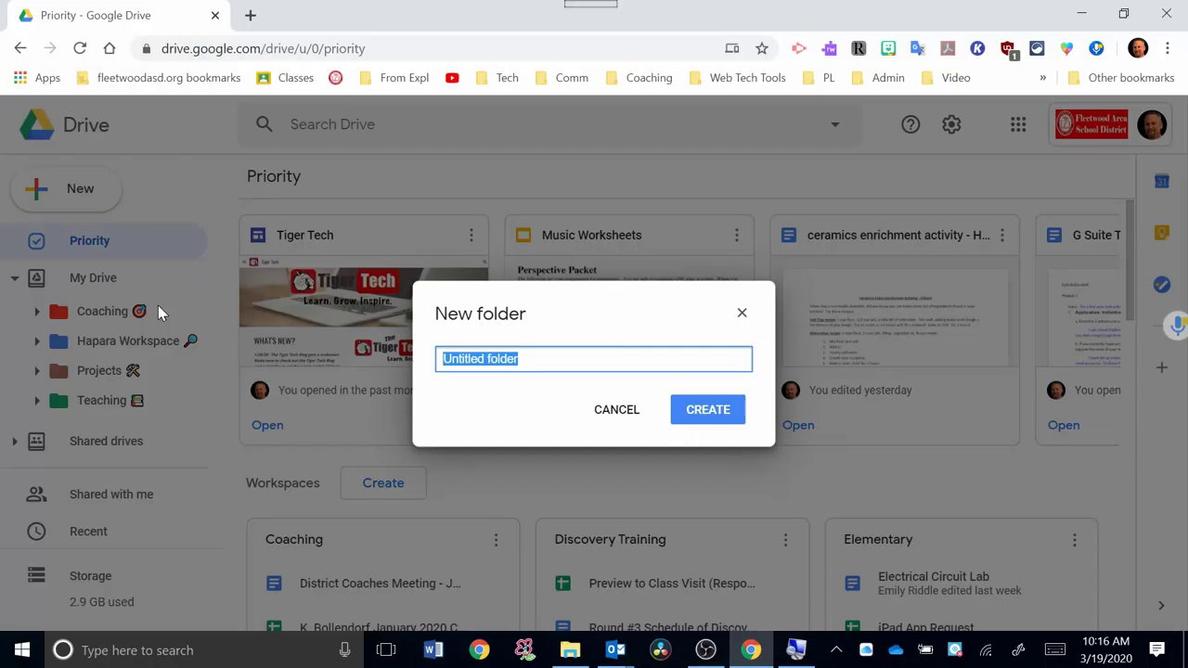
type("Example Folder")
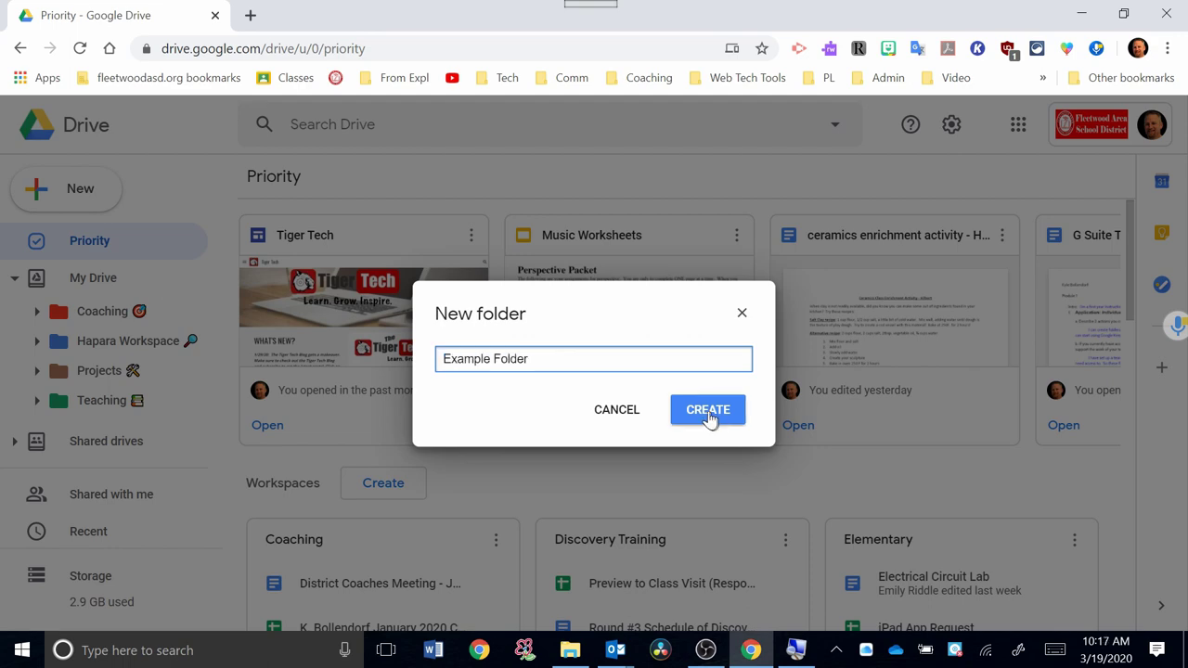
left_click(703, 417)
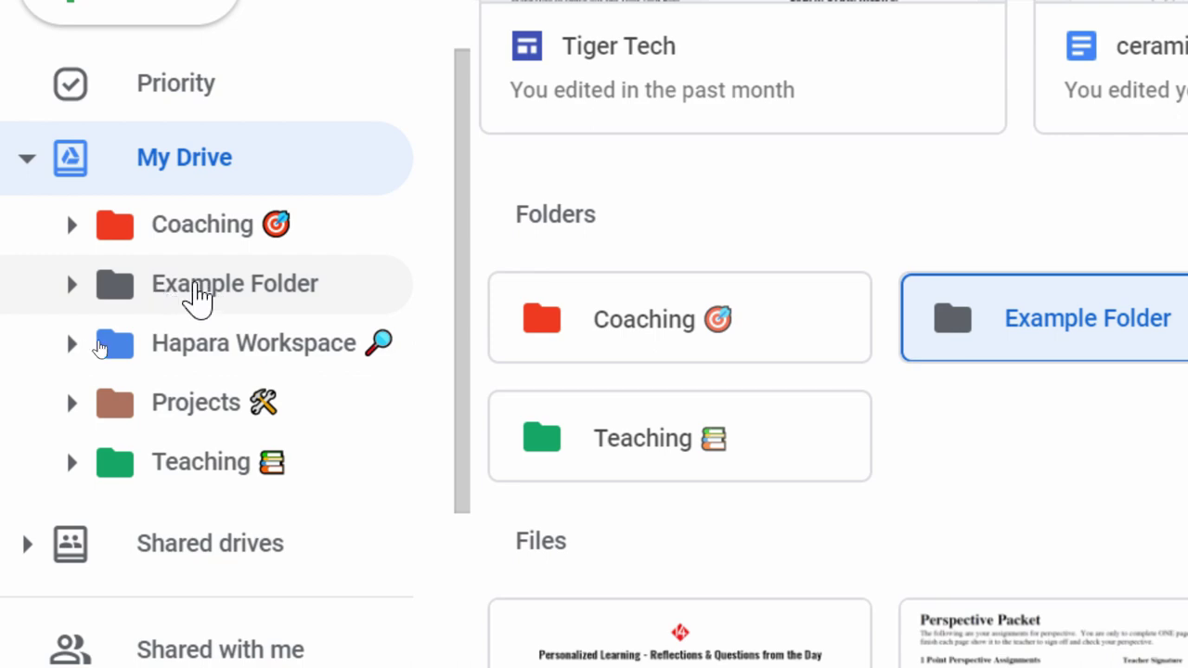
Step: Open Example Folder and create a subfolder named Resources inside it
left_click(200, 292)
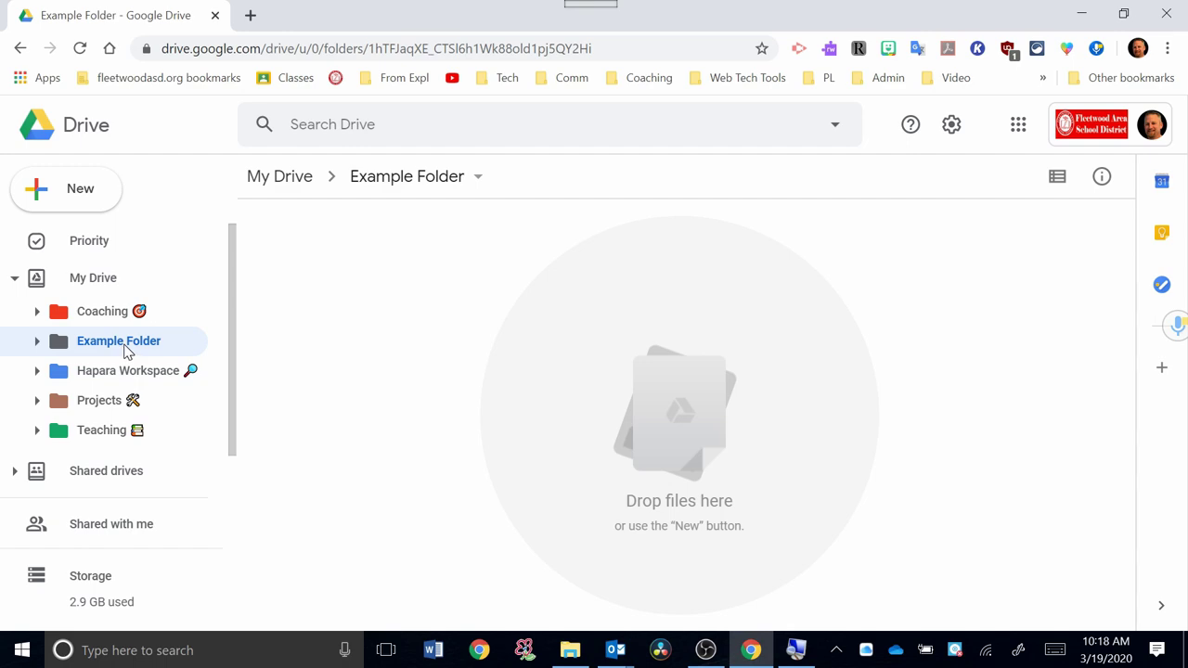
right_click(126, 349)
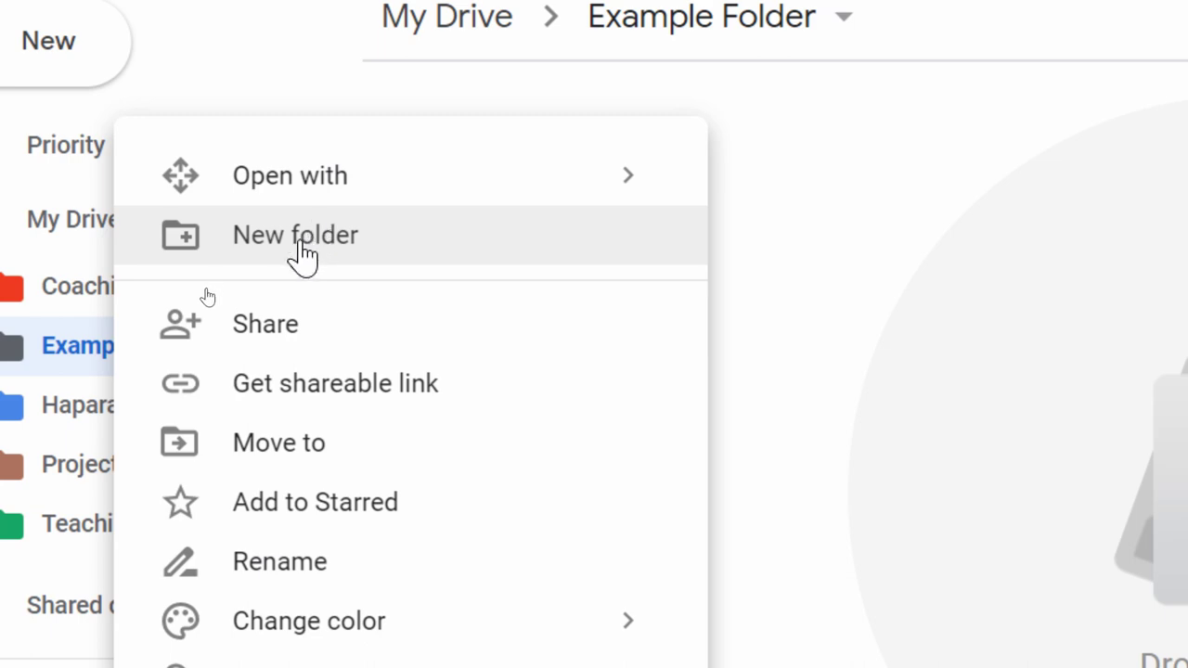
left_click(302, 243)
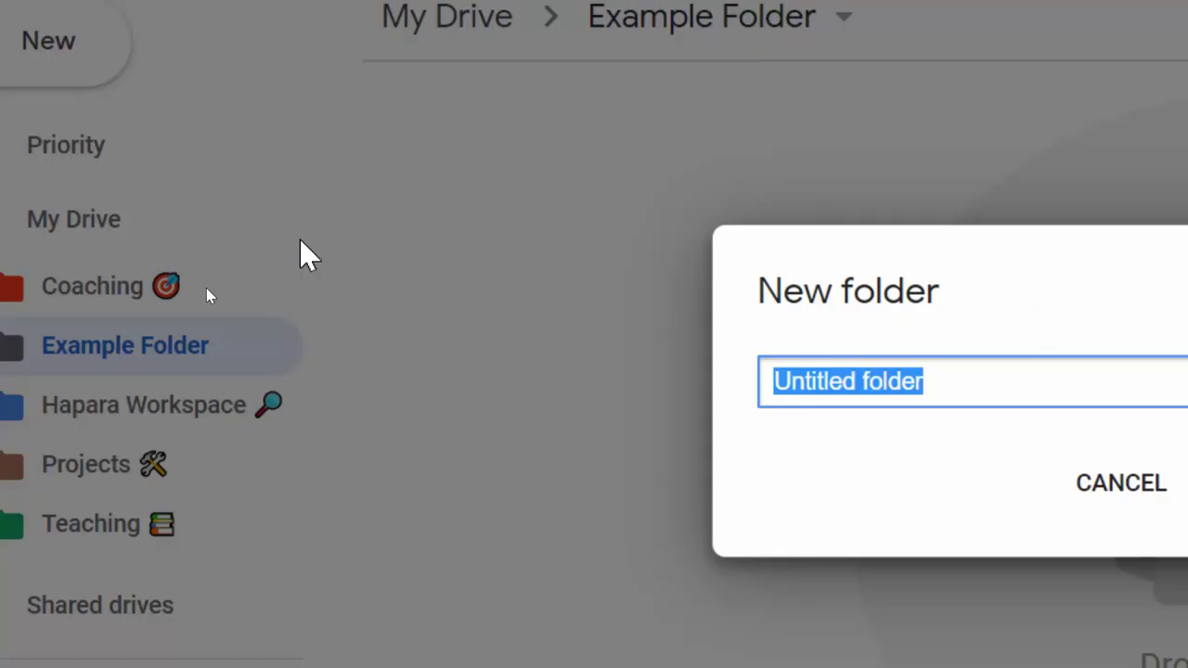
type("Resources")
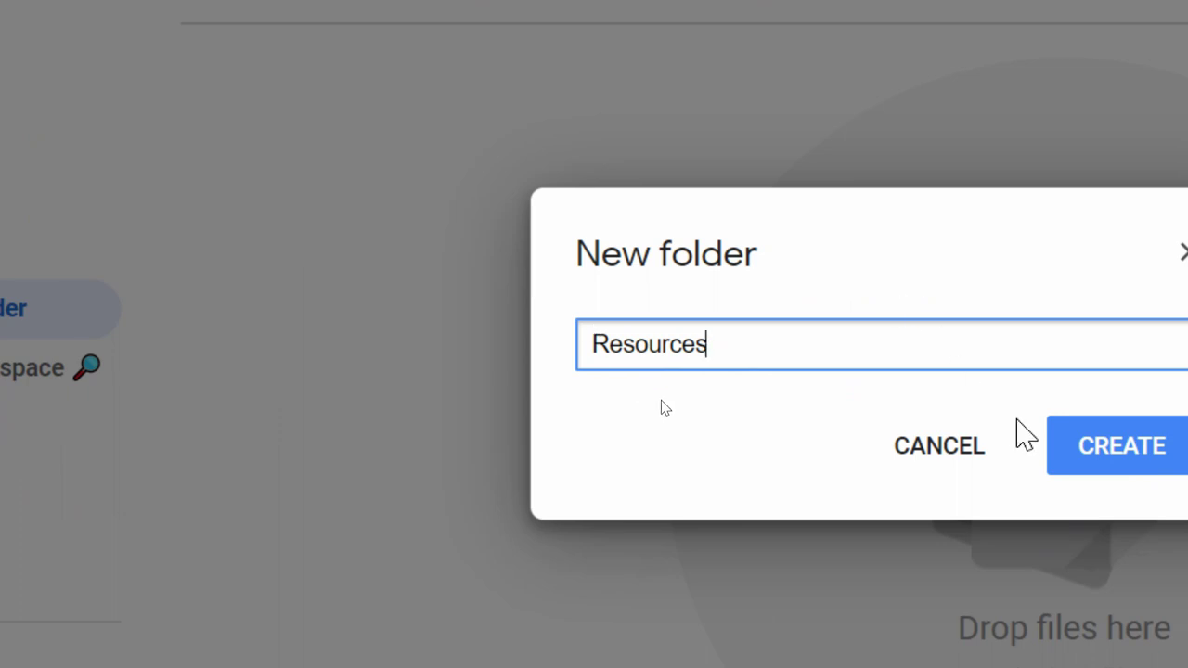
left_click(1081, 455)
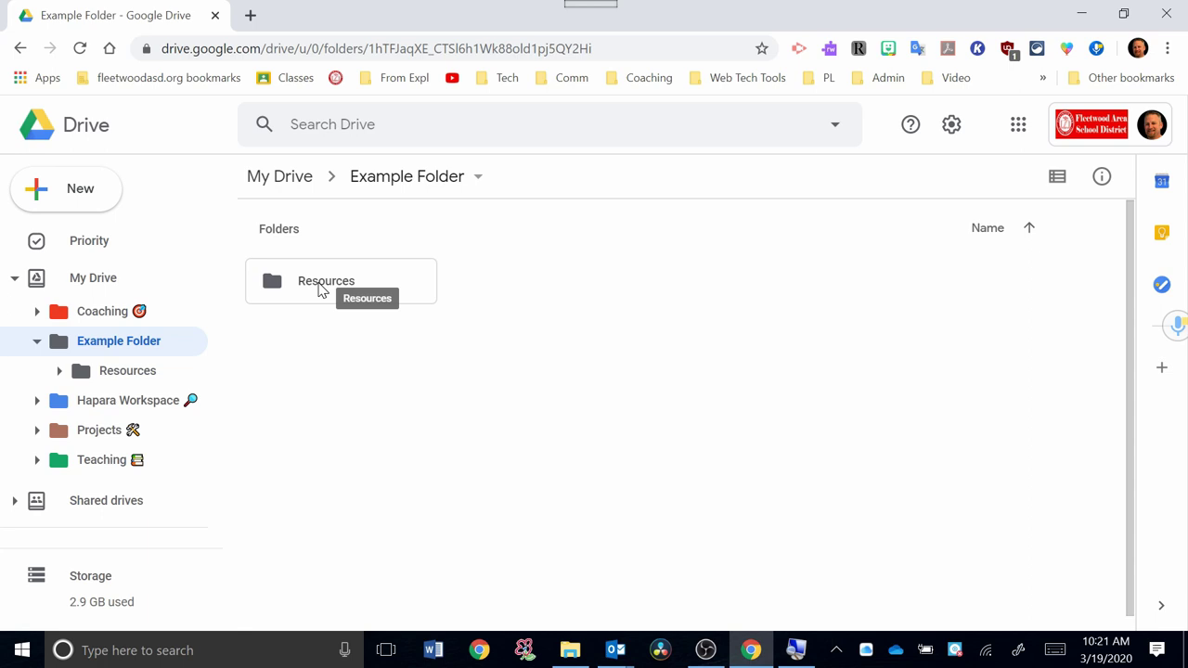
Step: Open the Resources folder and create a subfolder named Websites inside it
double_click(320, 289)
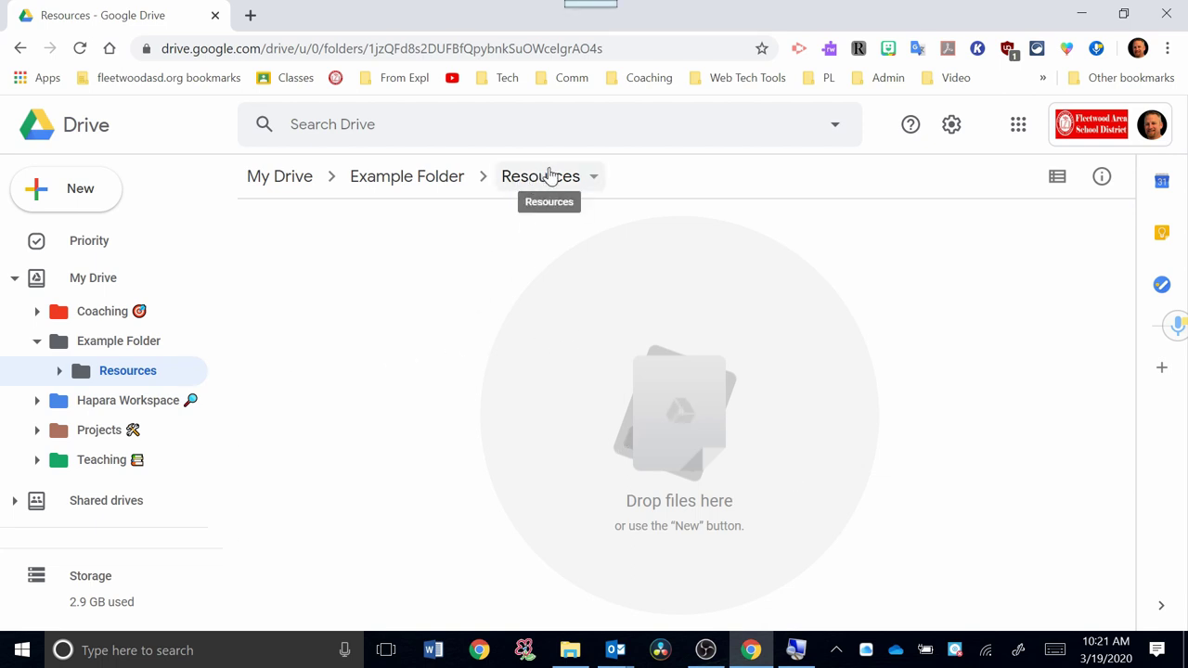
right_click(124, 380)
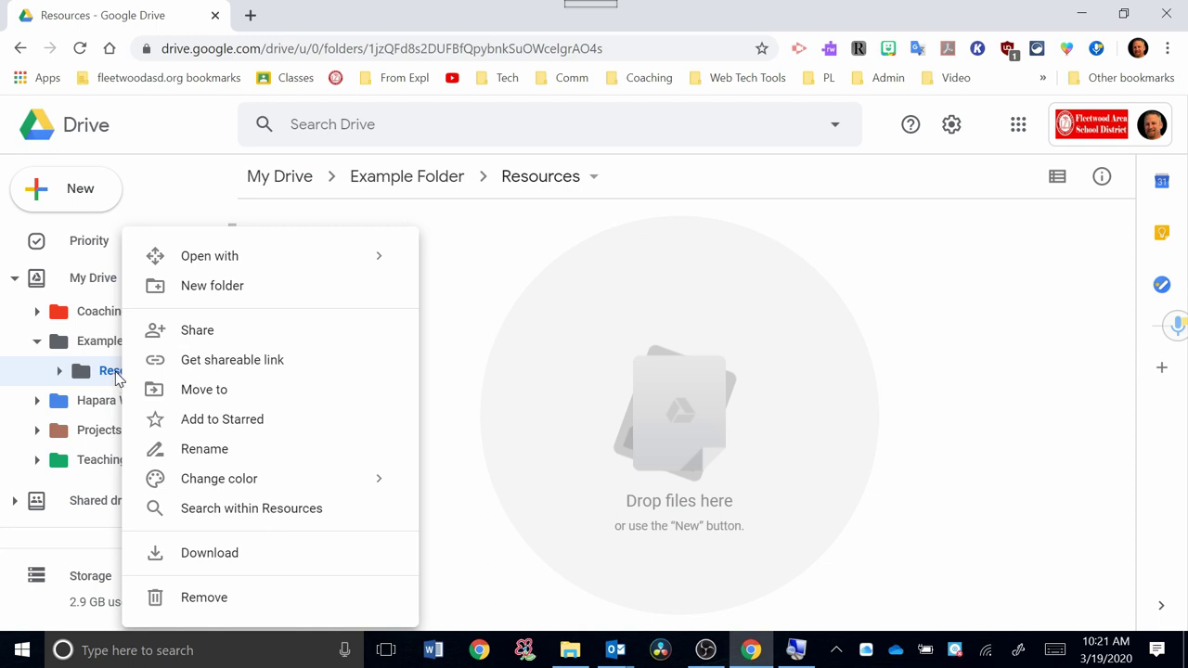
left_click(236, 288)
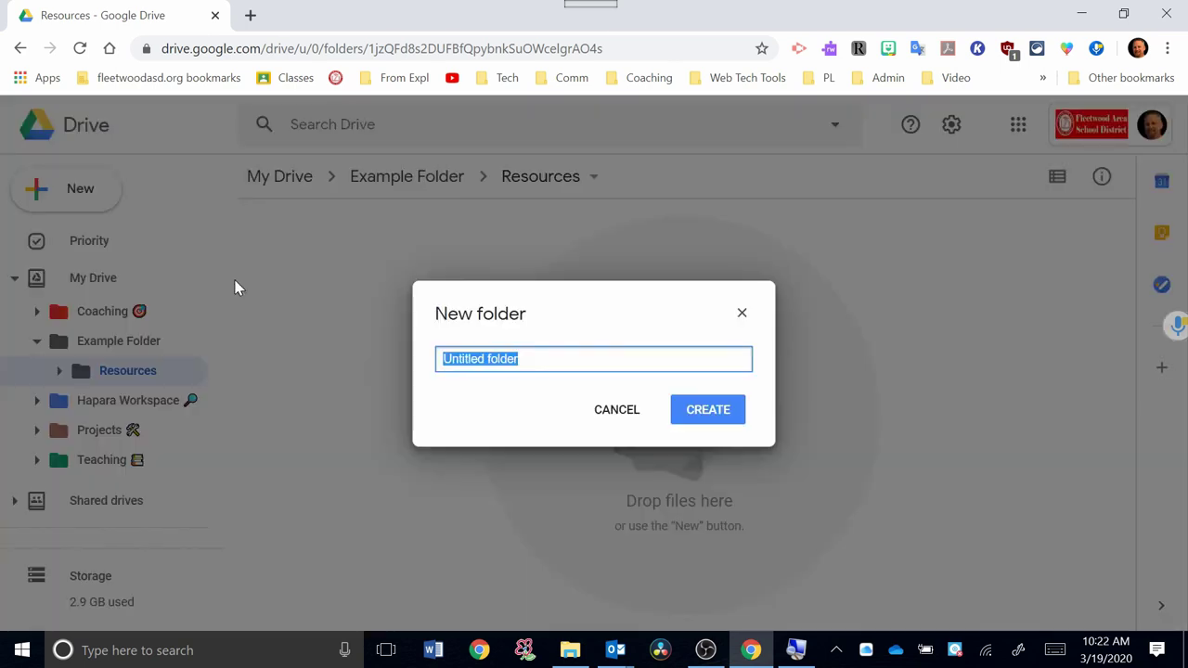
type("Websites")
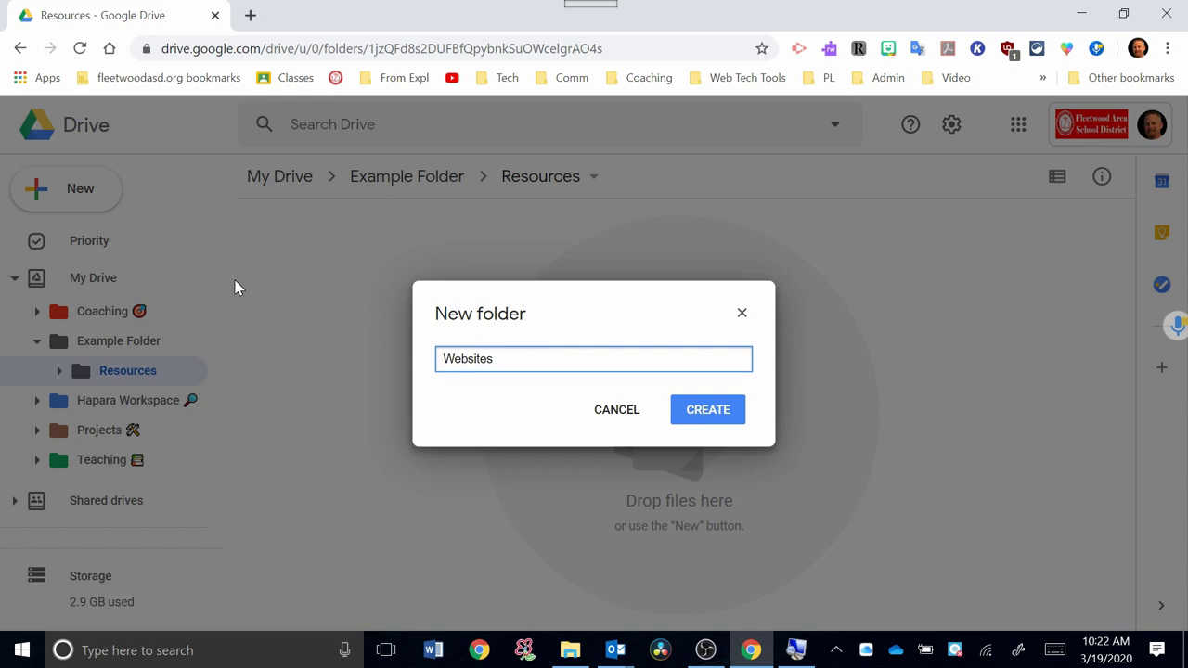
key("Return")
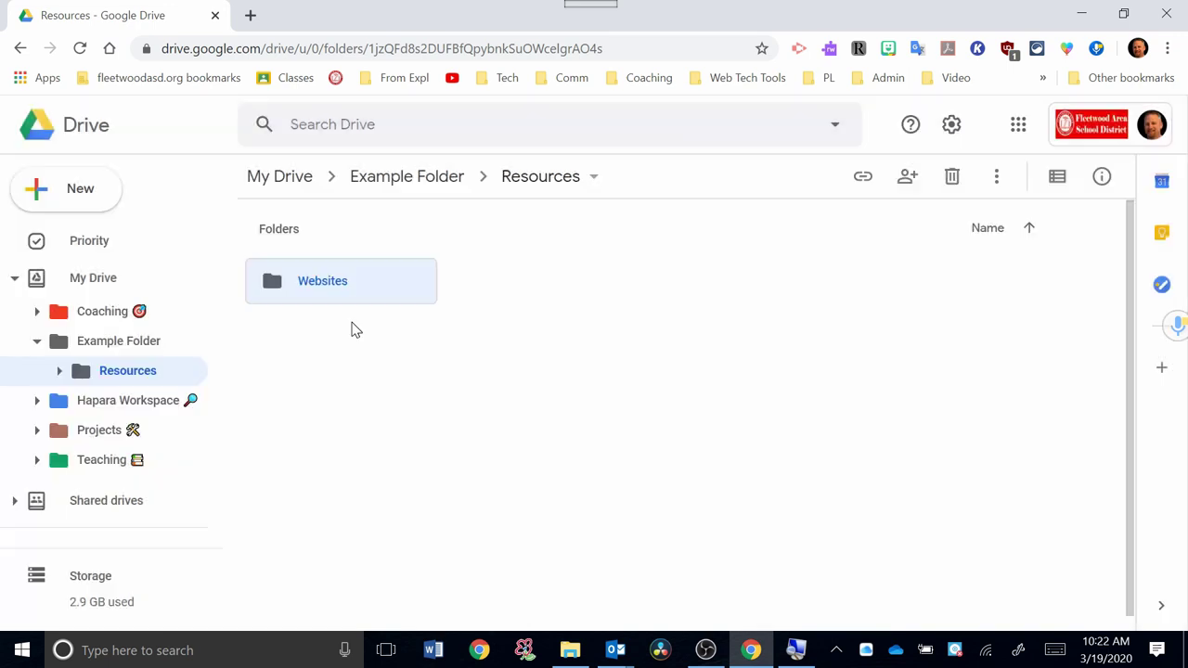
Step: Create a second subfolder named Worksheets inside the Resources folder
right_click(129, 371)
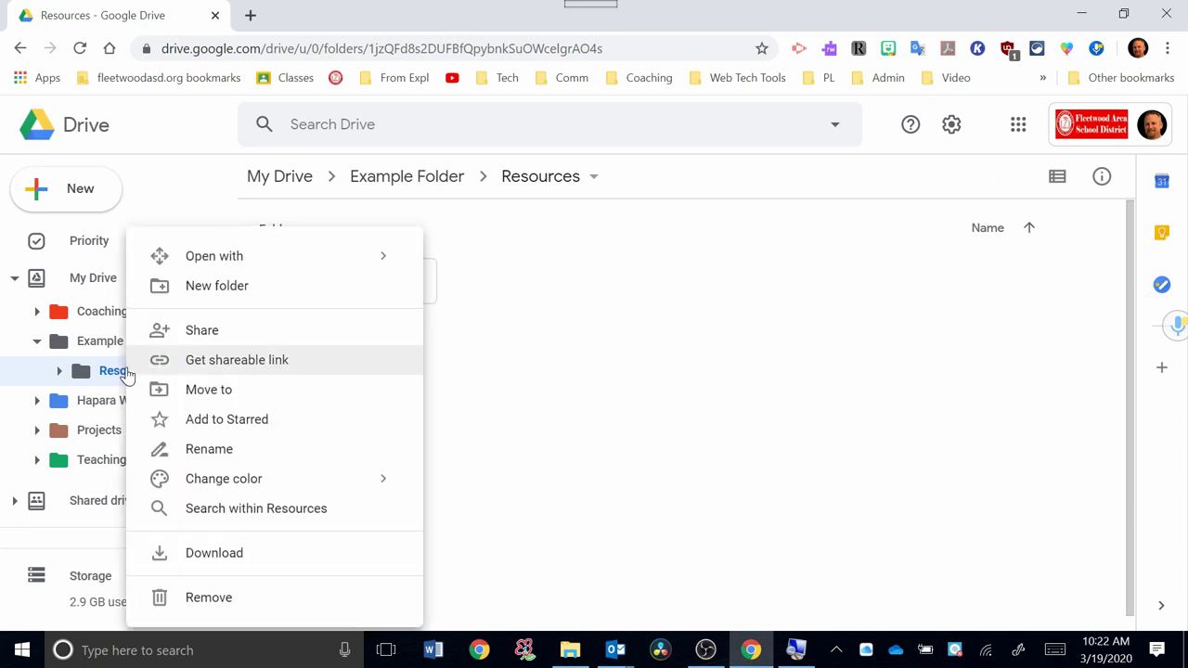
left_click(258, 288)
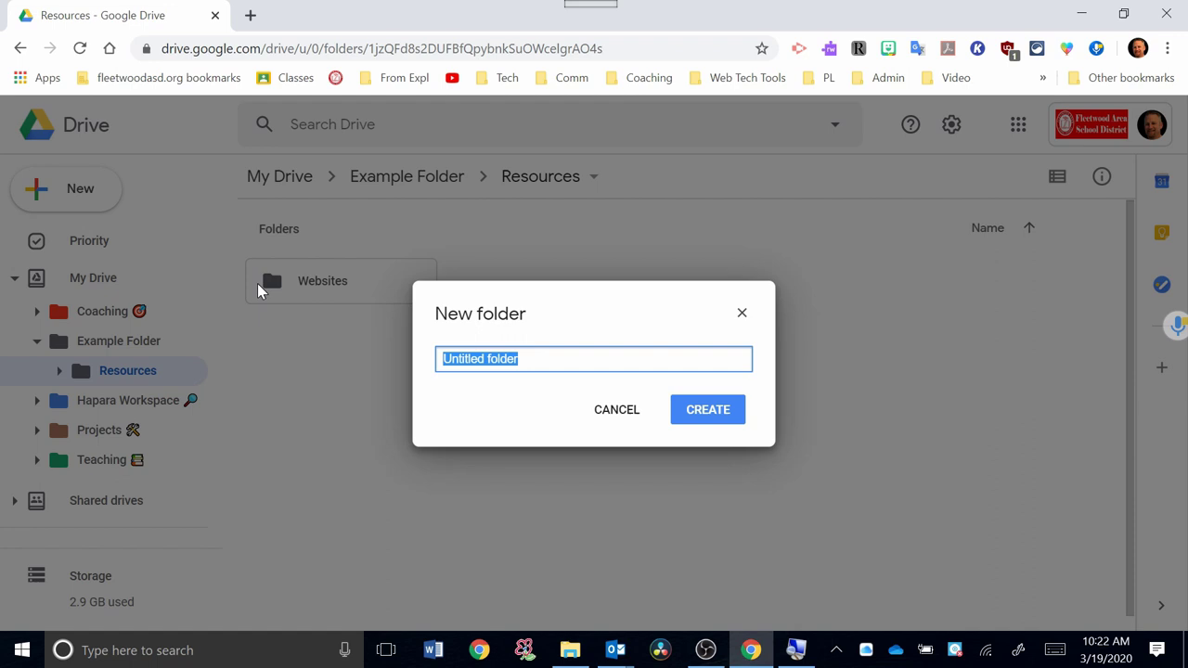
type("Worksheets")
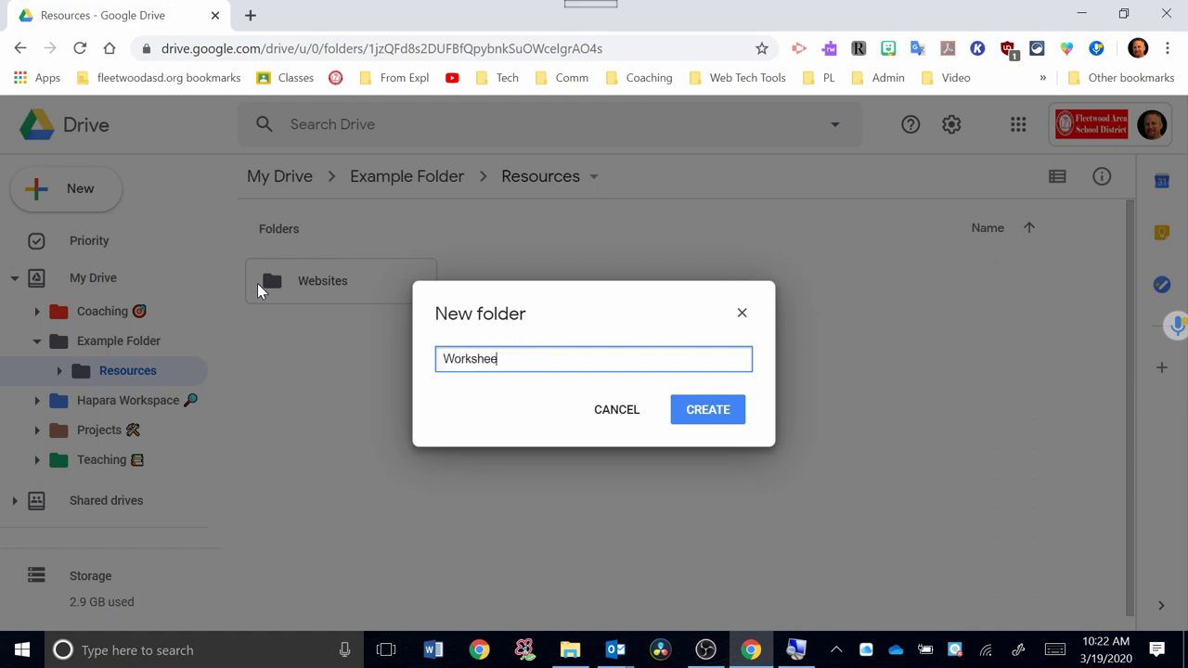
left_click(686, 416)
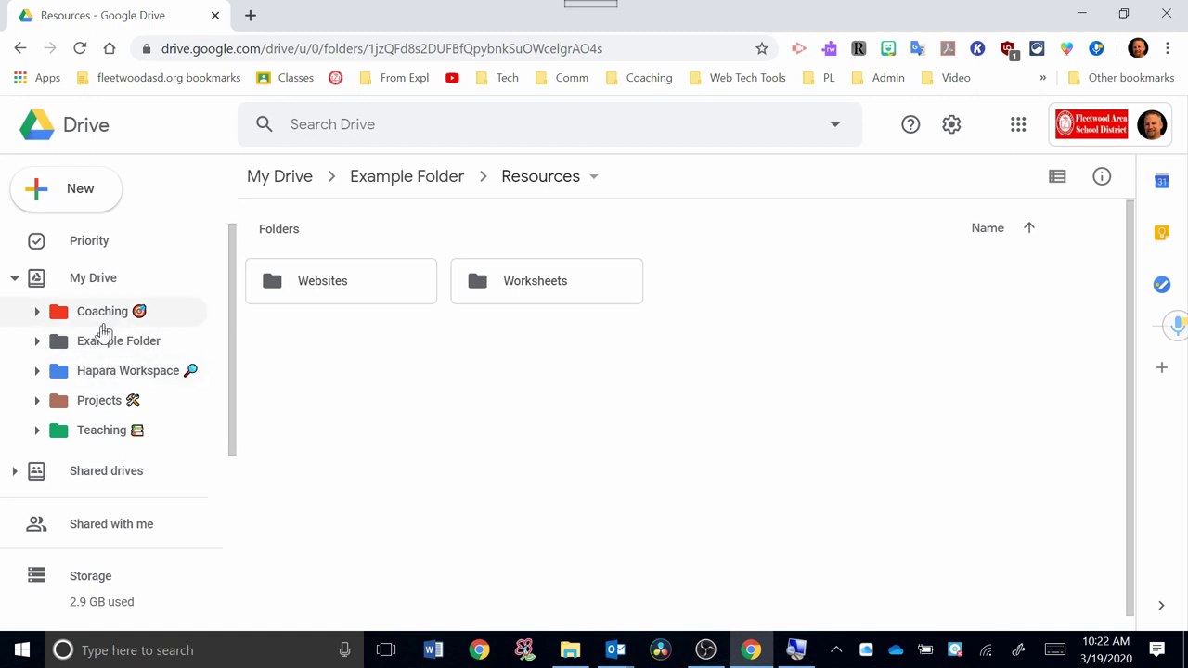
Step: Expand Example Folder in the folder tree and open it
left_click(42, 345)
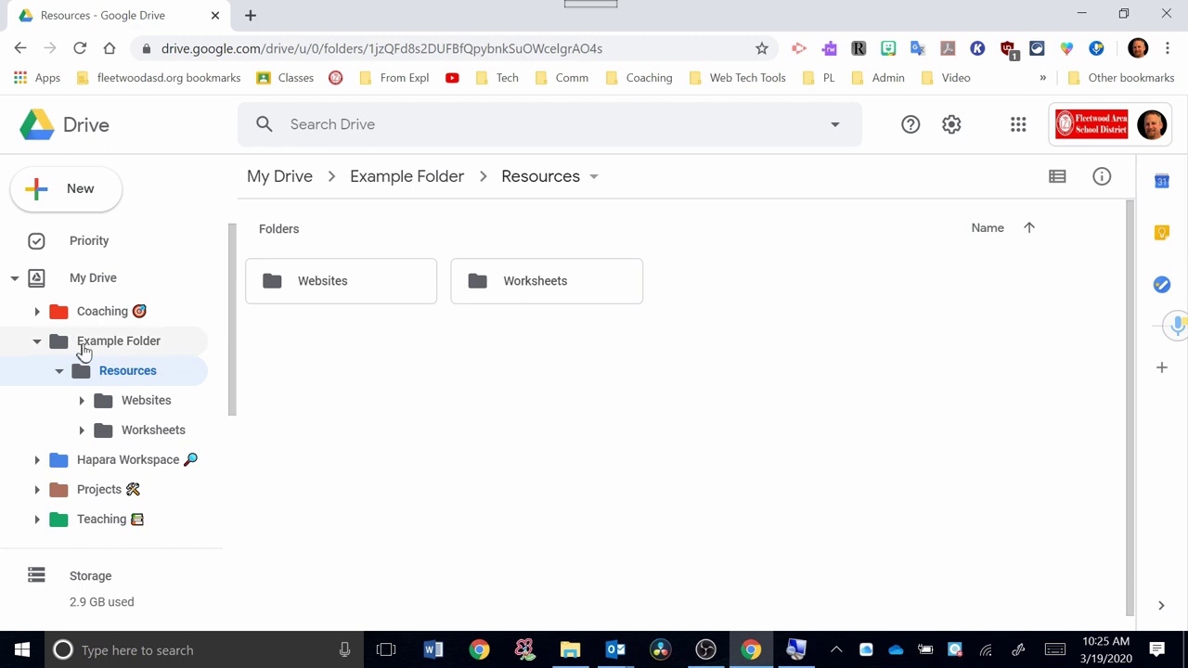
left_click(99, 343)
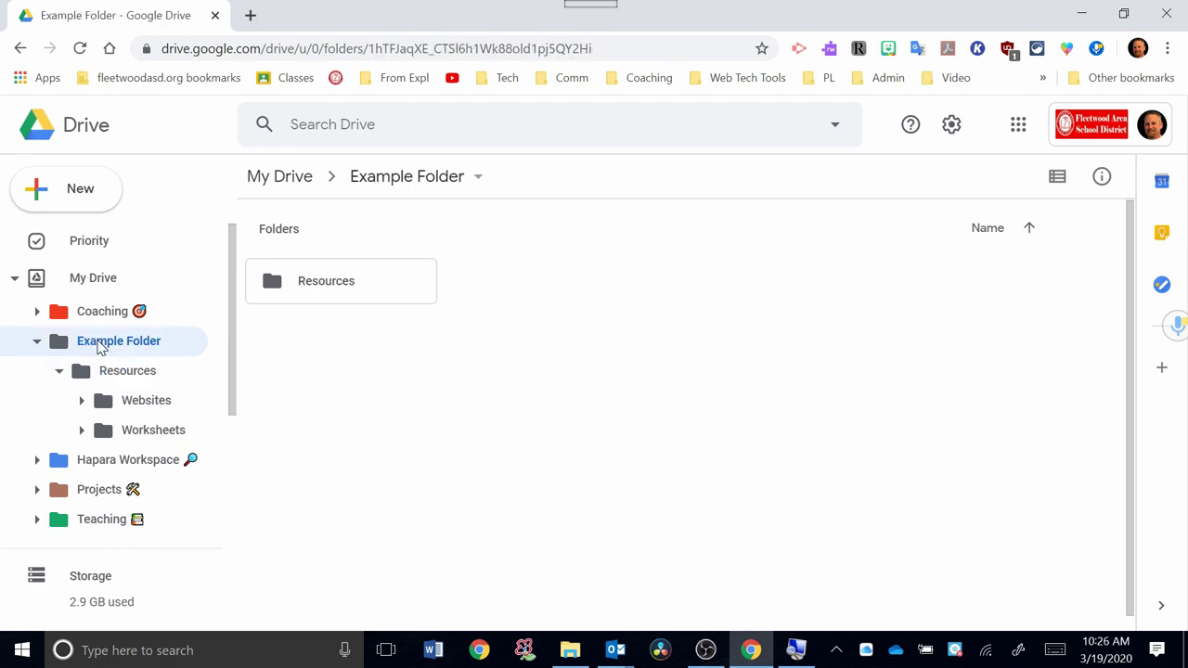
Step: Change the color of Example Folder to the green Vern fern
right_click(100, 346)
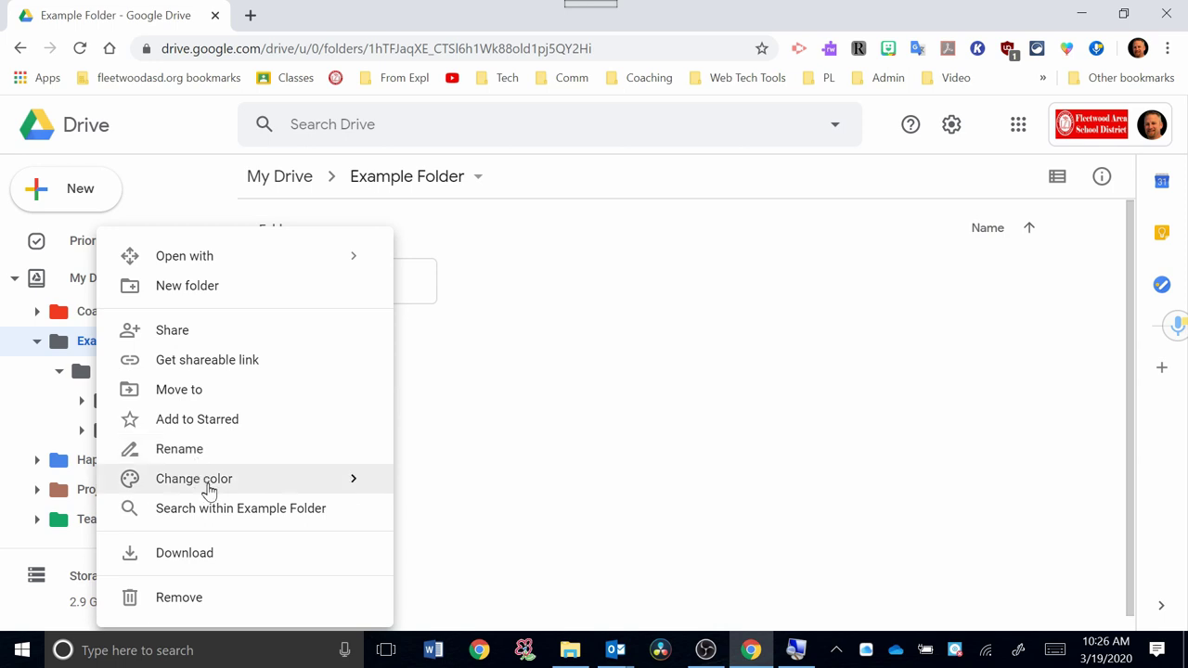
mouse_move(210, 490)
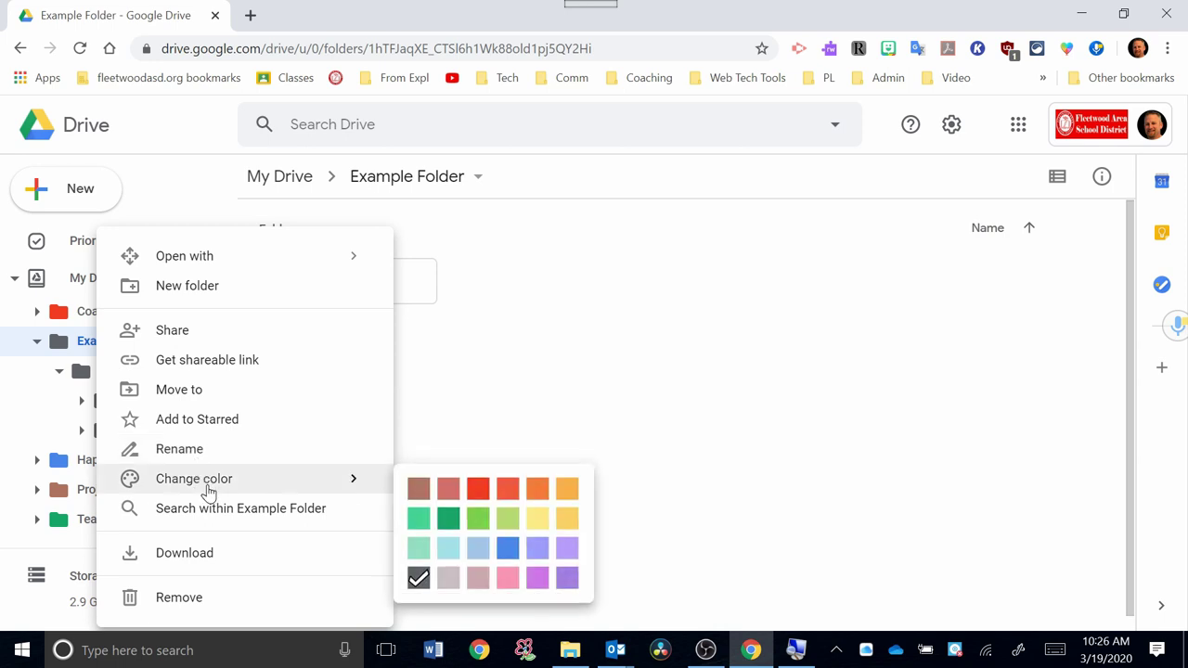
left_click(447, 525)
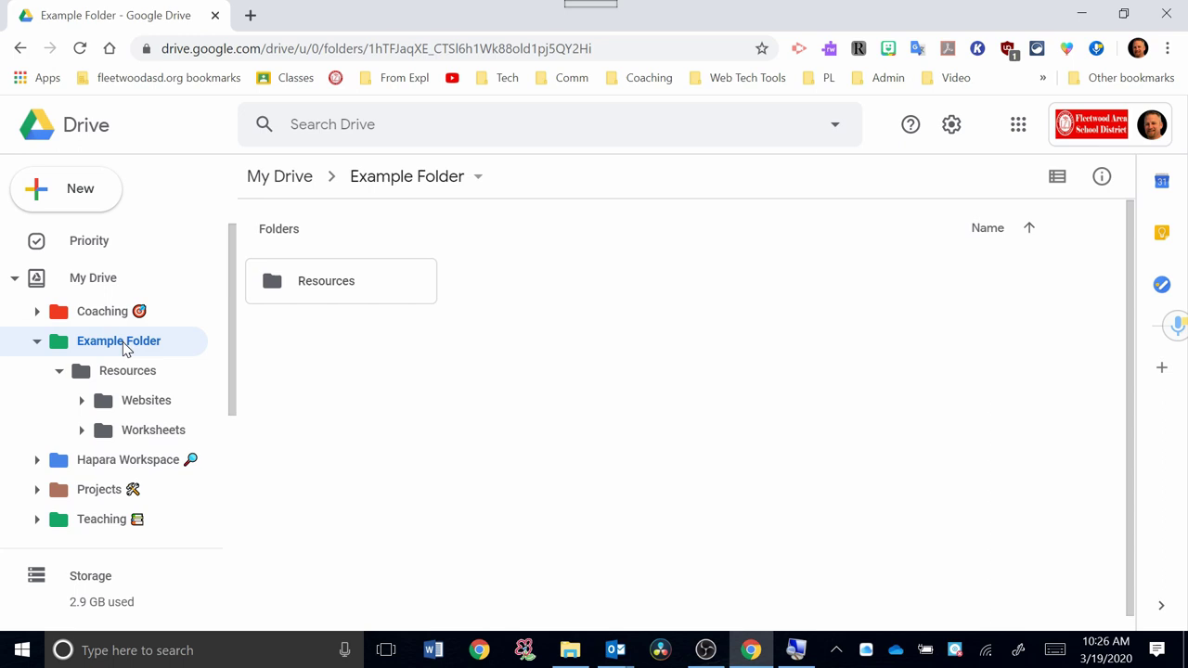
Step: Change the color of Example Folder to the pinkish purple in the color palette
right_click(126, 348)
mouse_move(217, 488)
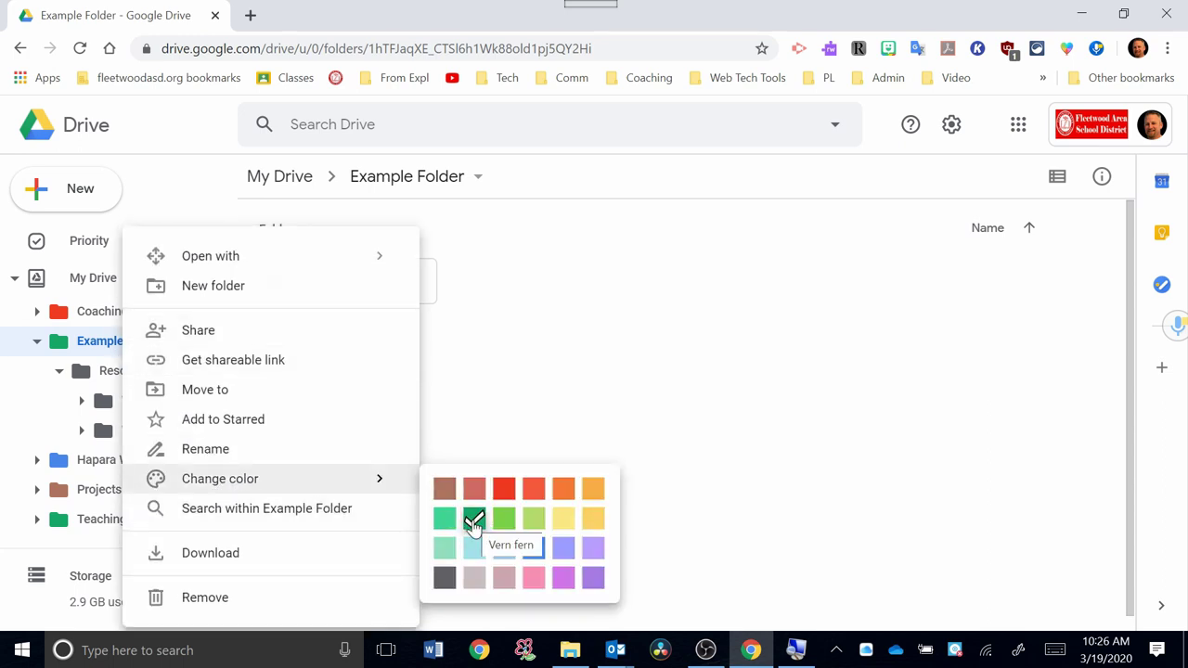
left_click(563, 580)
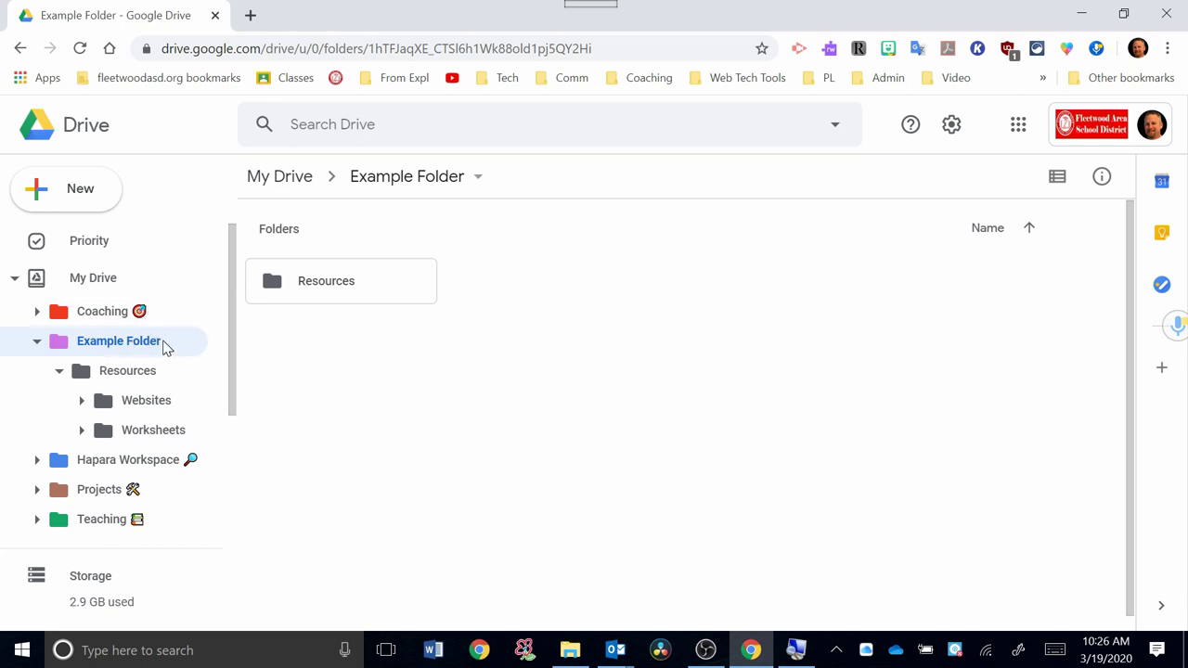
Step: Open emojipedia.org in a new browser tab and copy the Grinning Face emoji from the Smileys & People category
left_click(248, 16)
type("emojipedia.org")
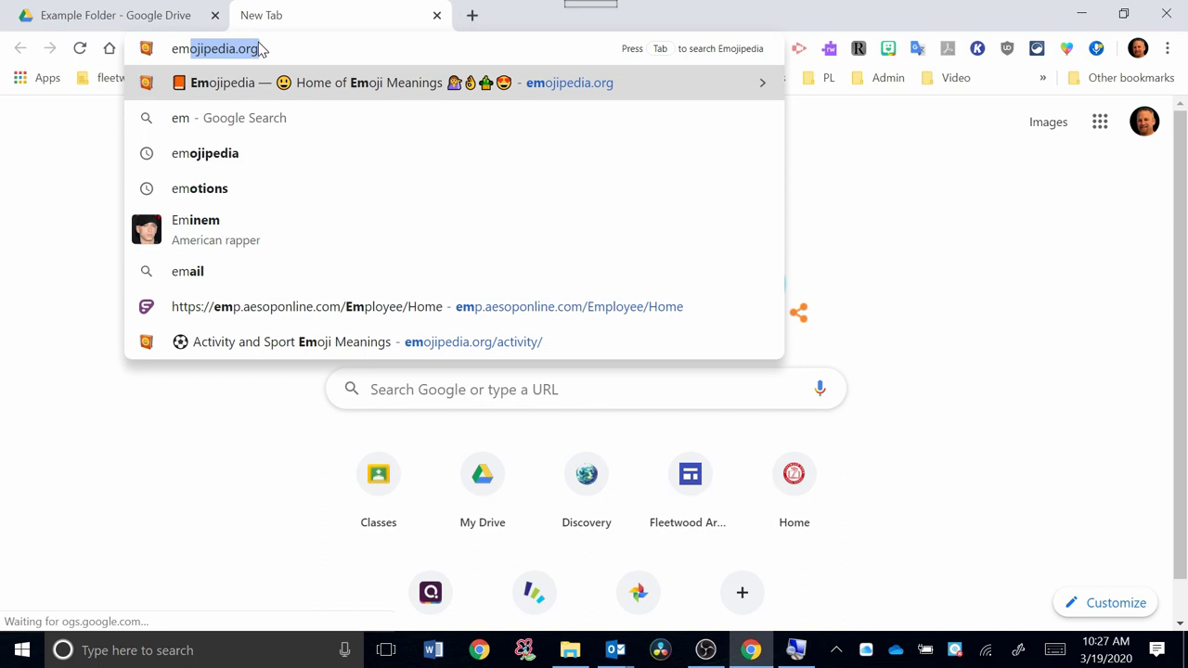
key("Return")
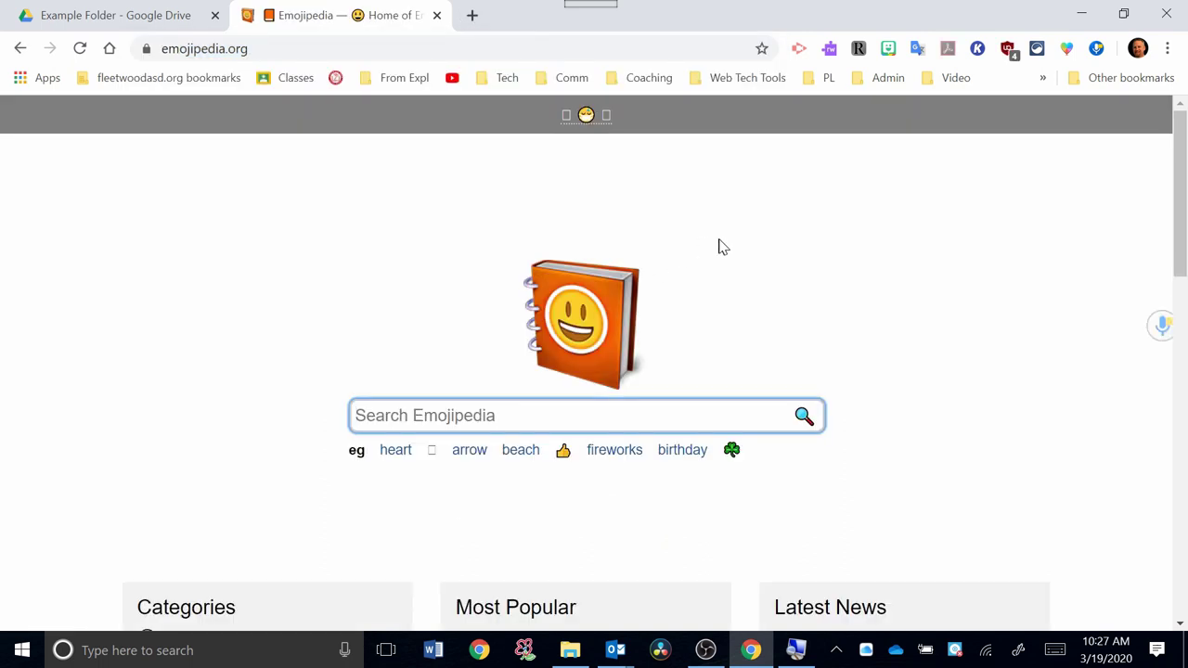
scroll(723, 247, "down", 3)
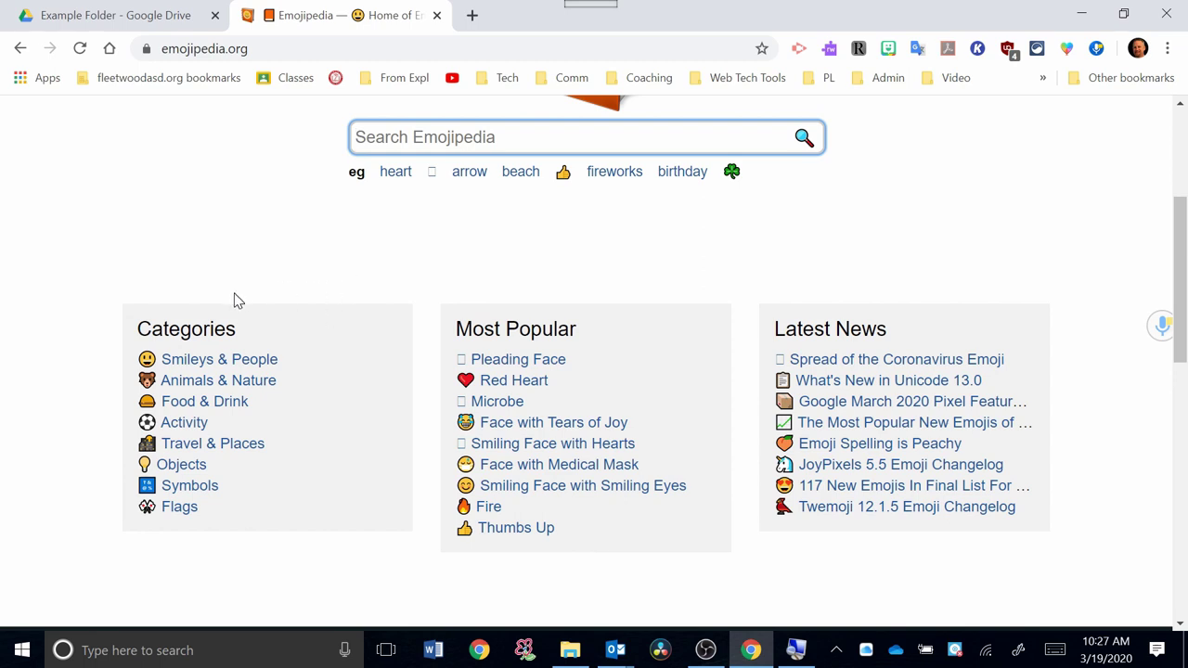
left_click(243, 366)
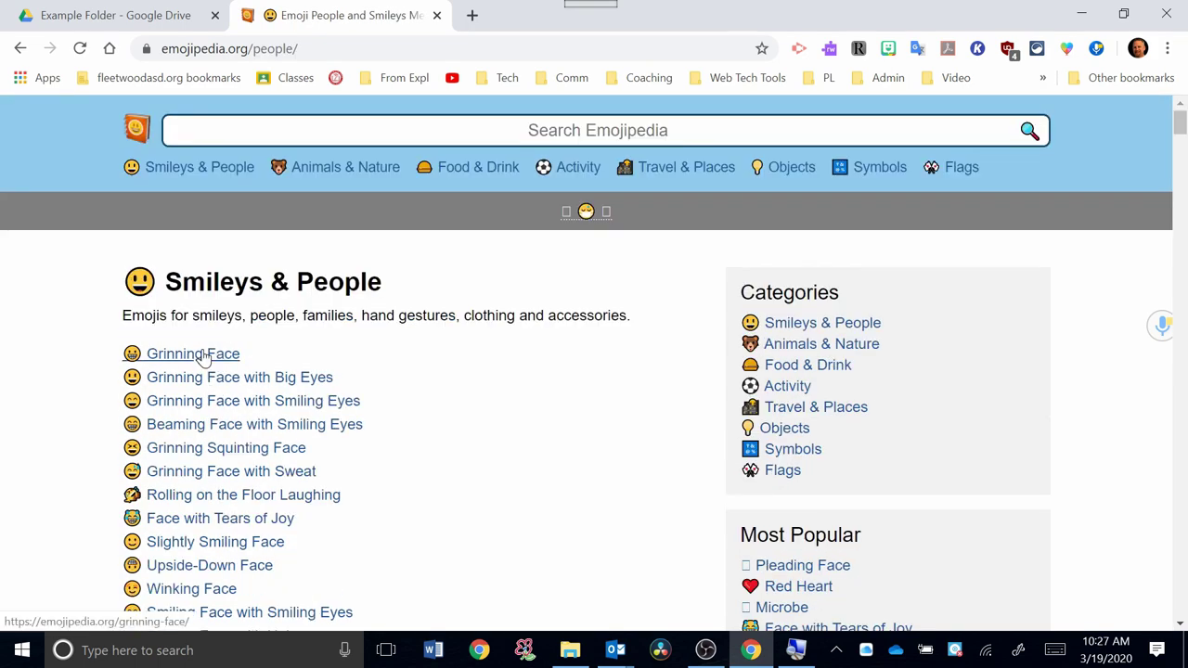
left_click(205, 356)
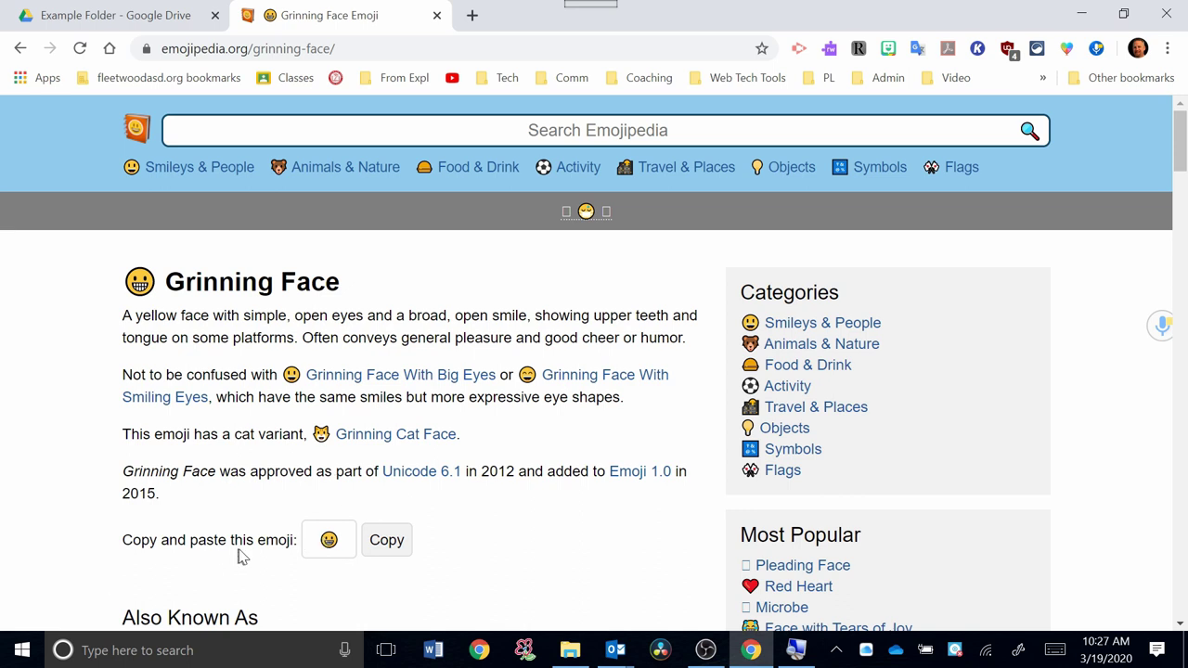
left_click(388, 544)
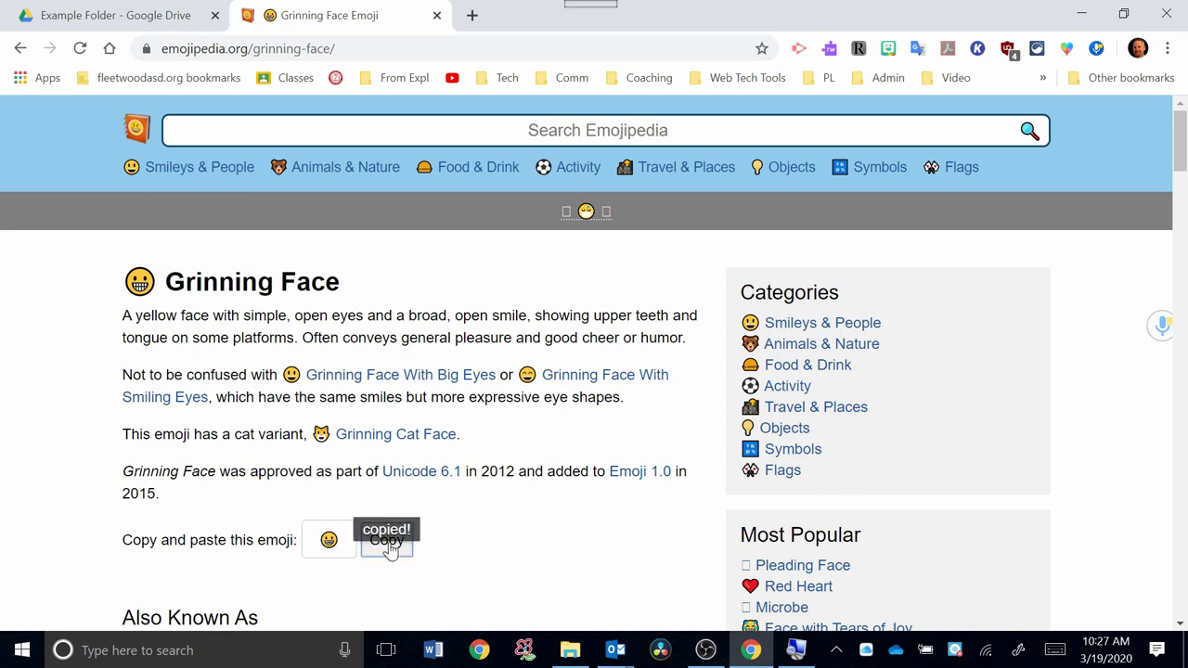
Step: Return to Google Drive and rename Example Folder by adding the copied Grinning Face emoji at the end of its name
left_click(126, 15)
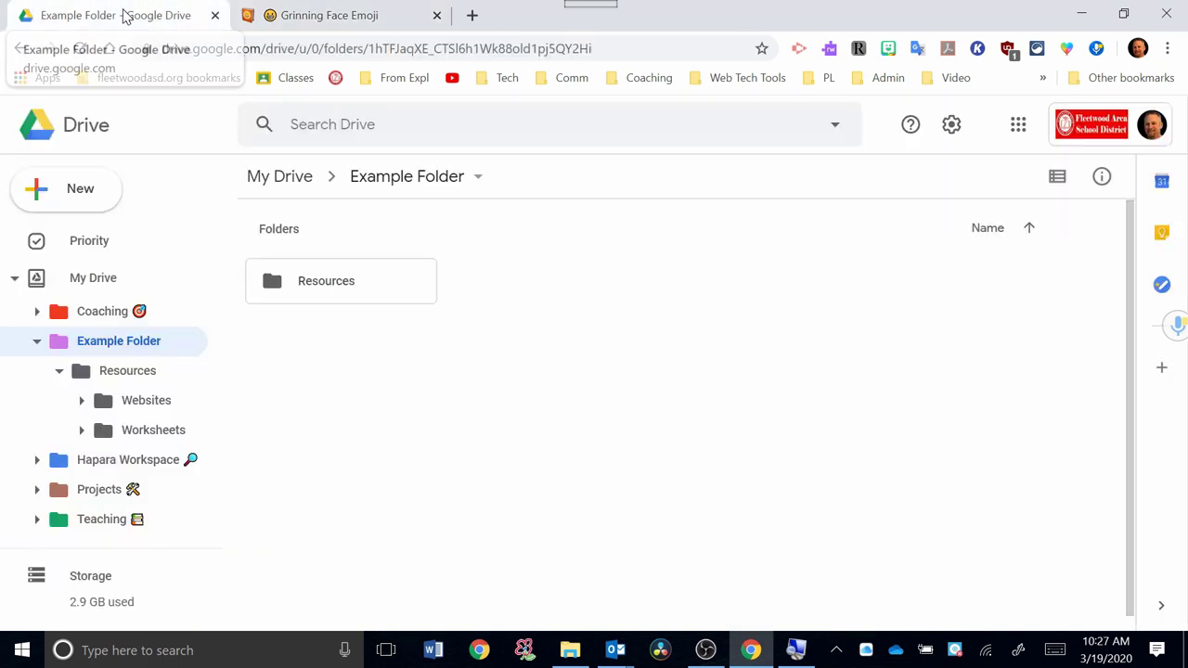
right_click(115, 345)
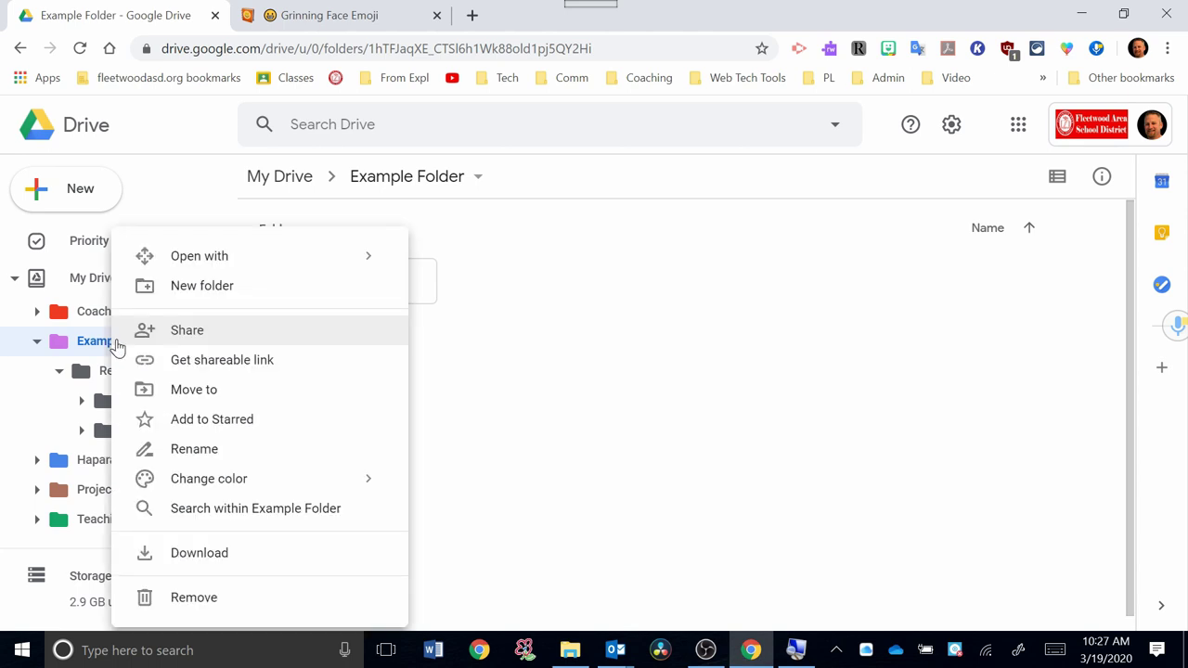
left_click(241, 451)
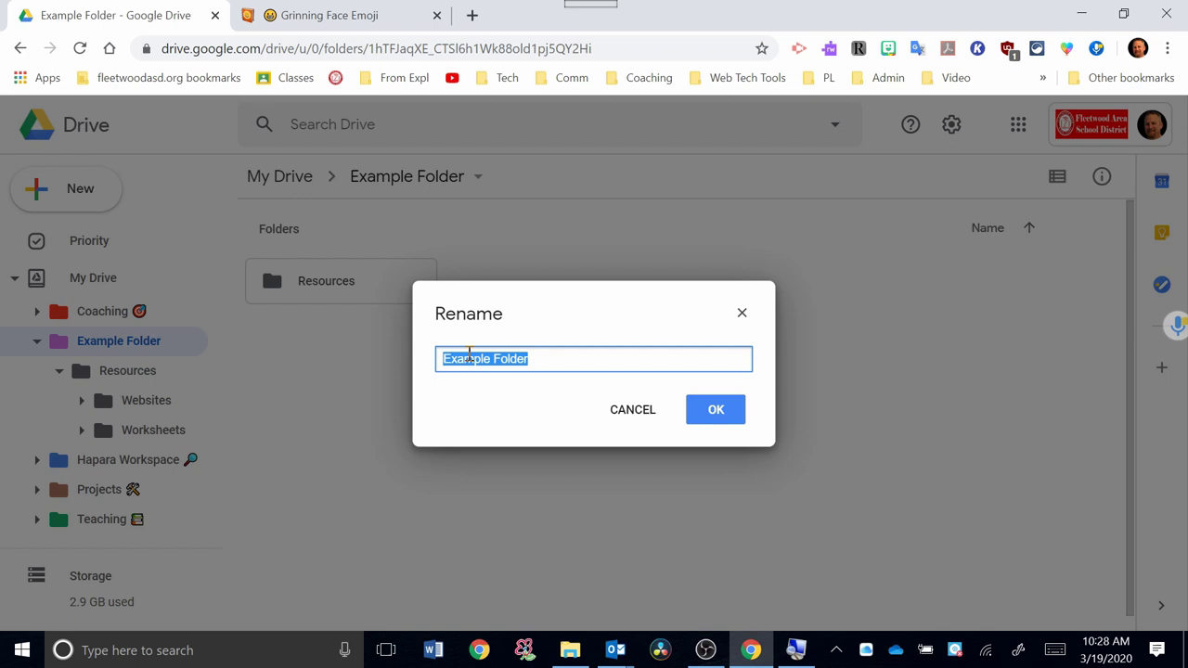
left_click(606, 357)
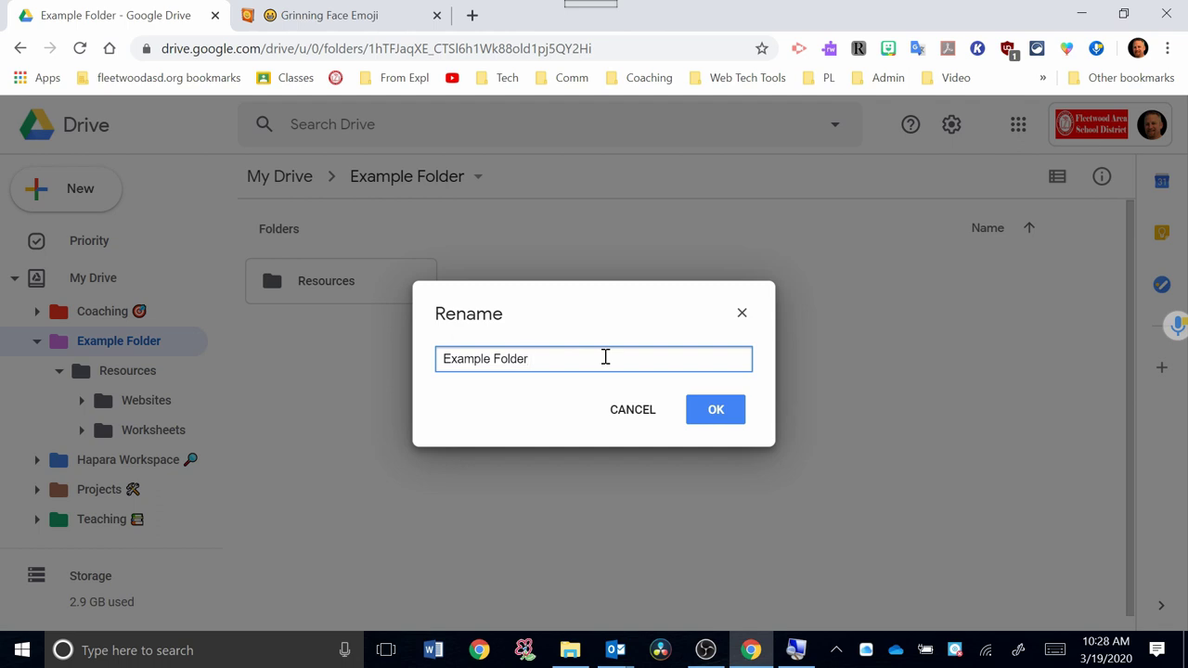
right_click(590, 364)
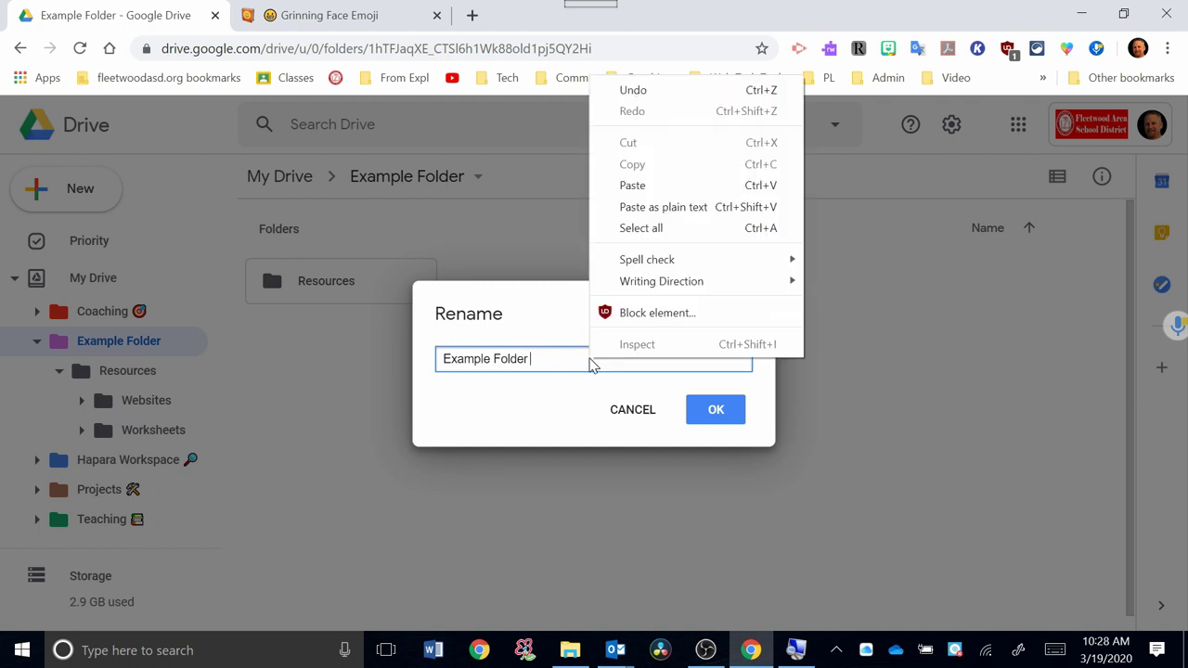
left_click(540, 357)
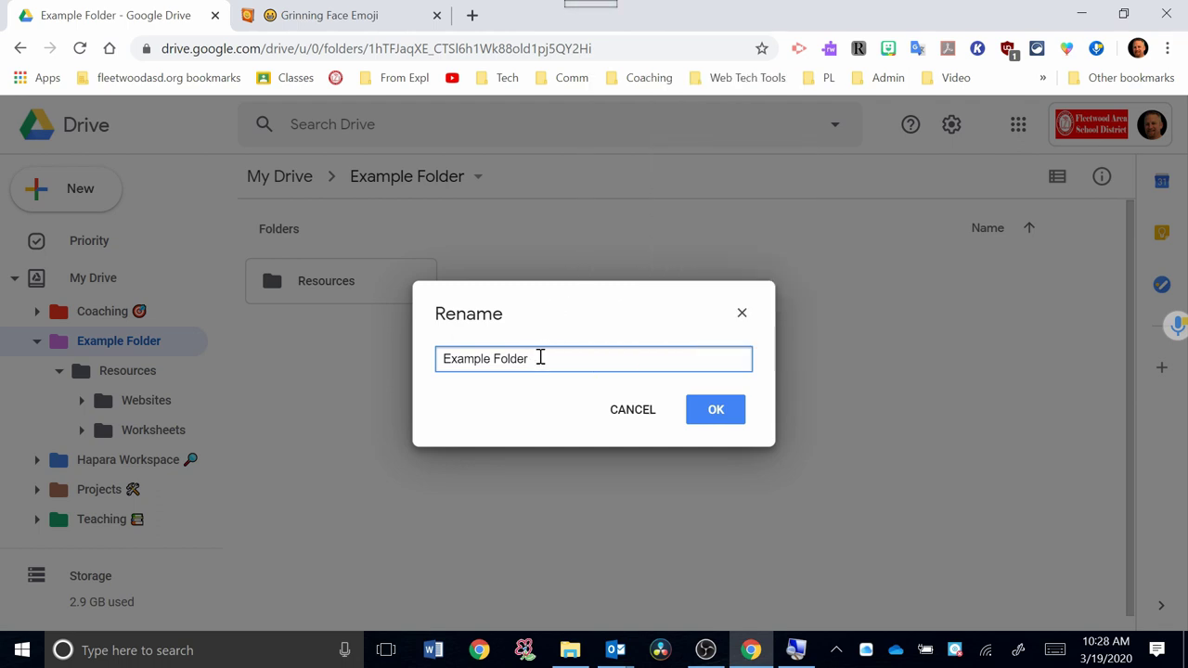
key("ctrl+v")
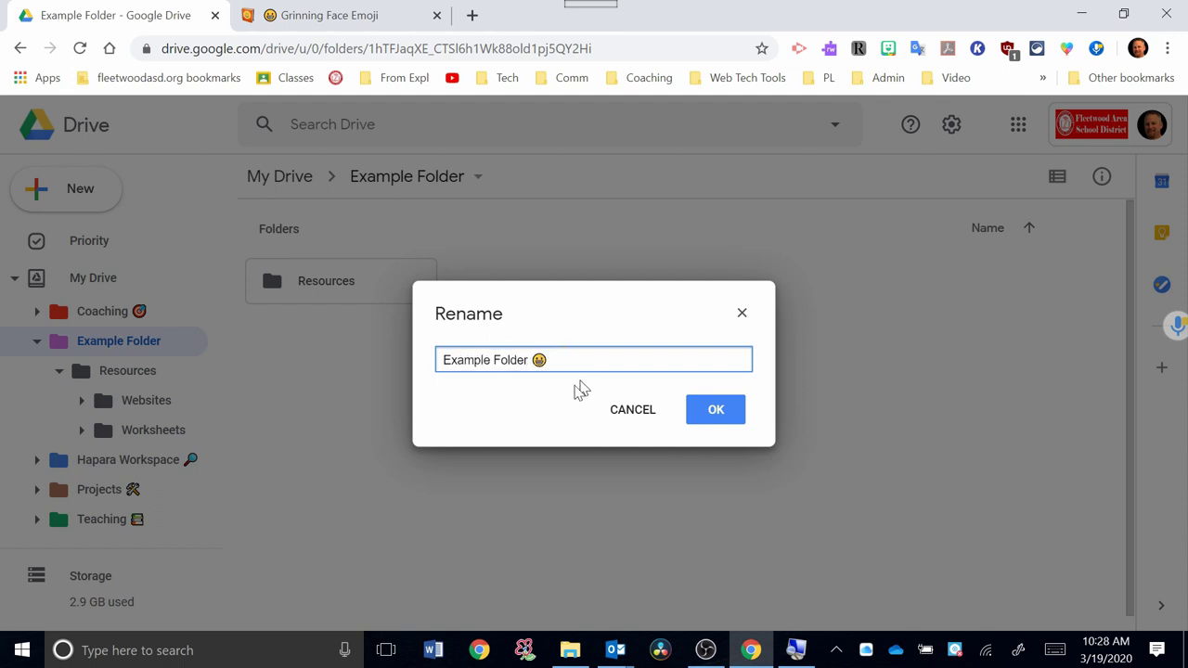
left_click(720, 415)
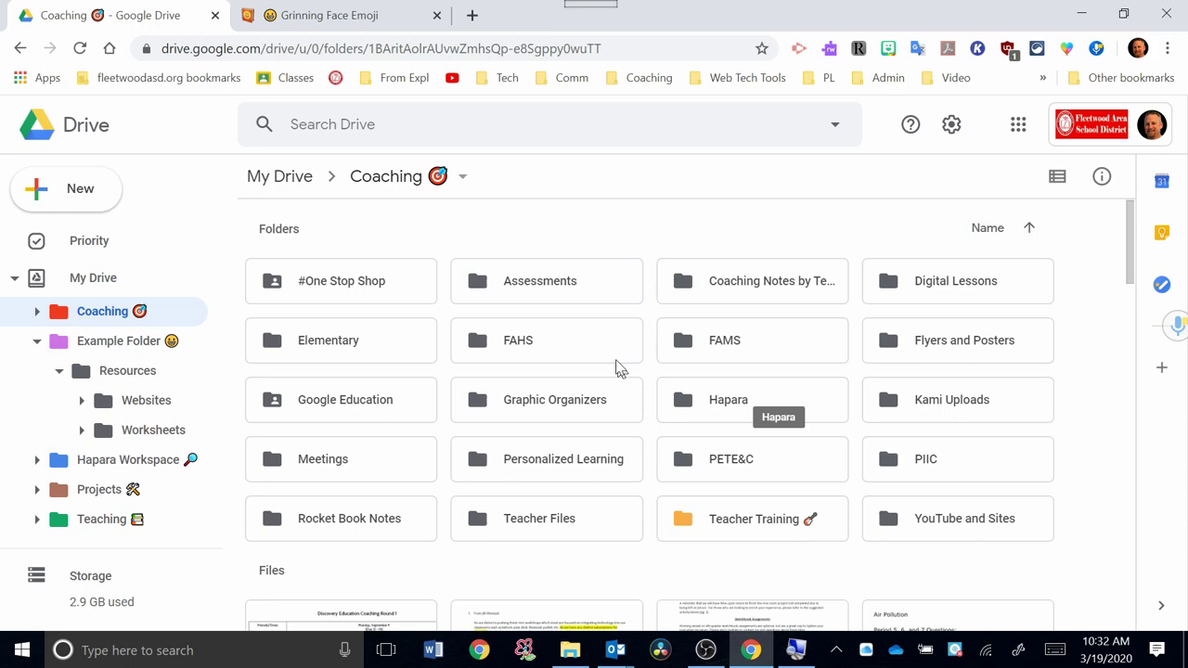
Step: Switch the contents of the Coaching folder to list view and look through its files
left_click_drag(1130, 244, 1130, 287)
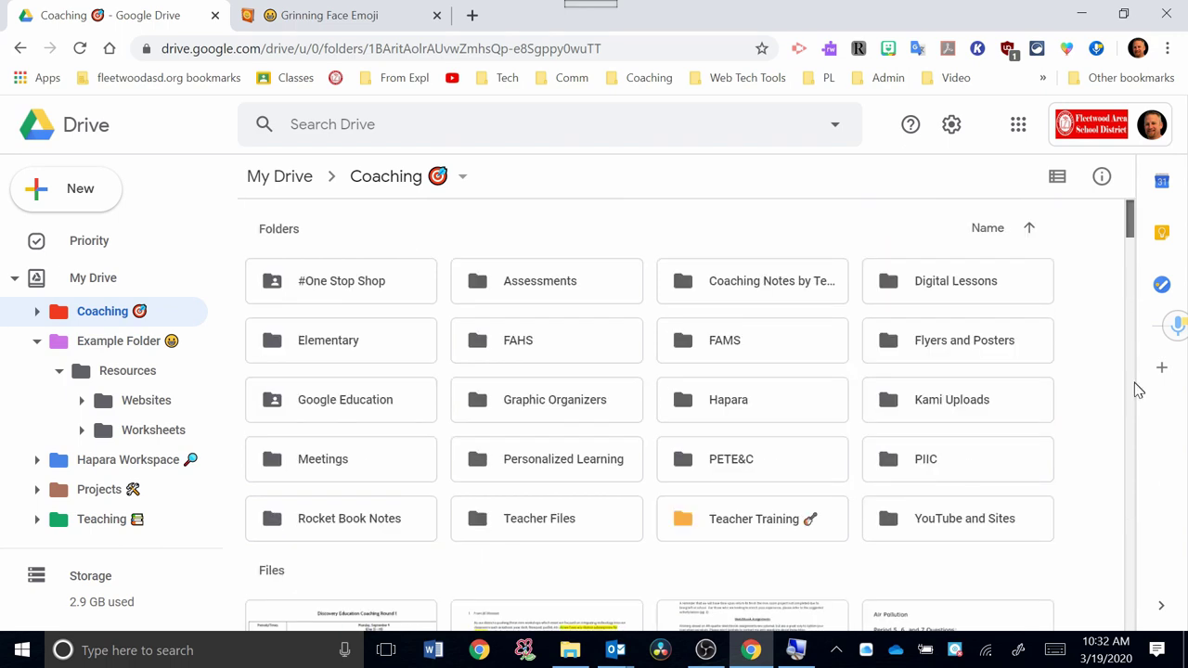
scroll(1138, 390, "down", 5)
scroll(1133, 484, "up", 5)
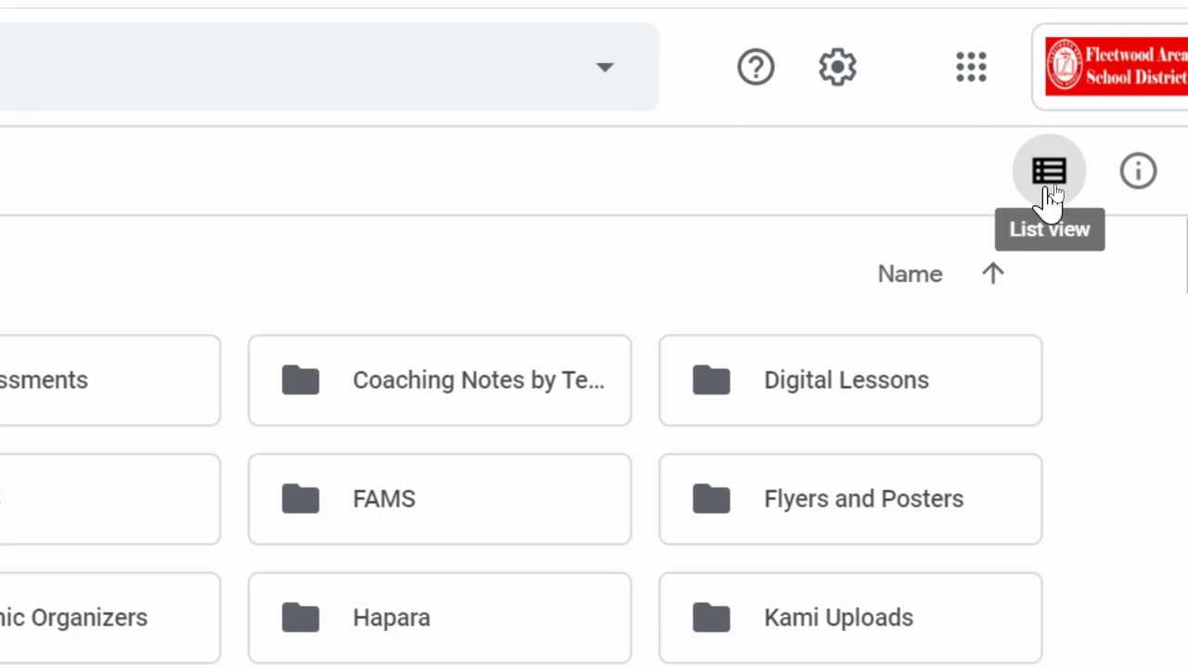
left_click(1047, 186)
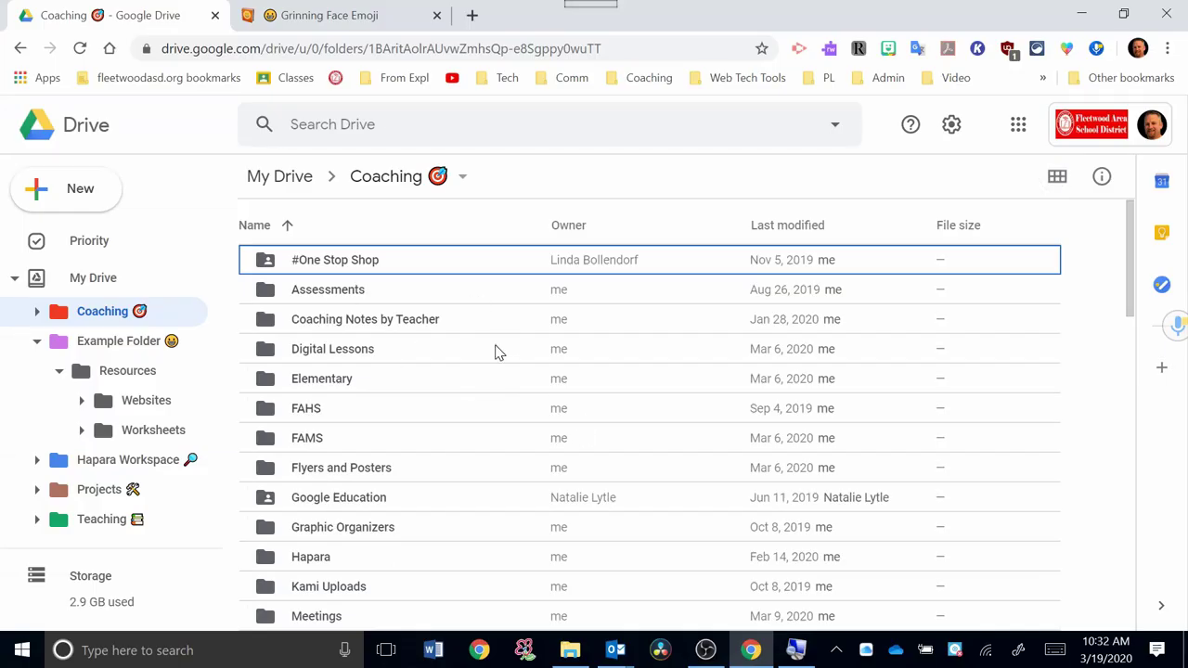
scroll(494, 351, "down", 7)
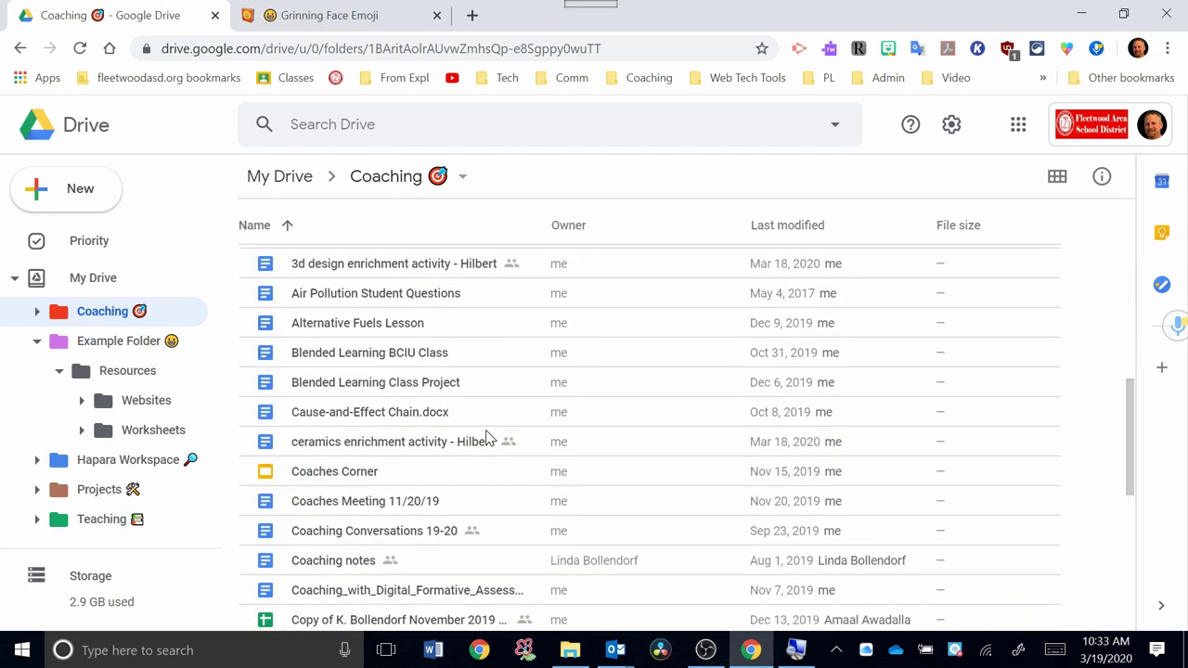
scroll(548, 400, "down", 4)
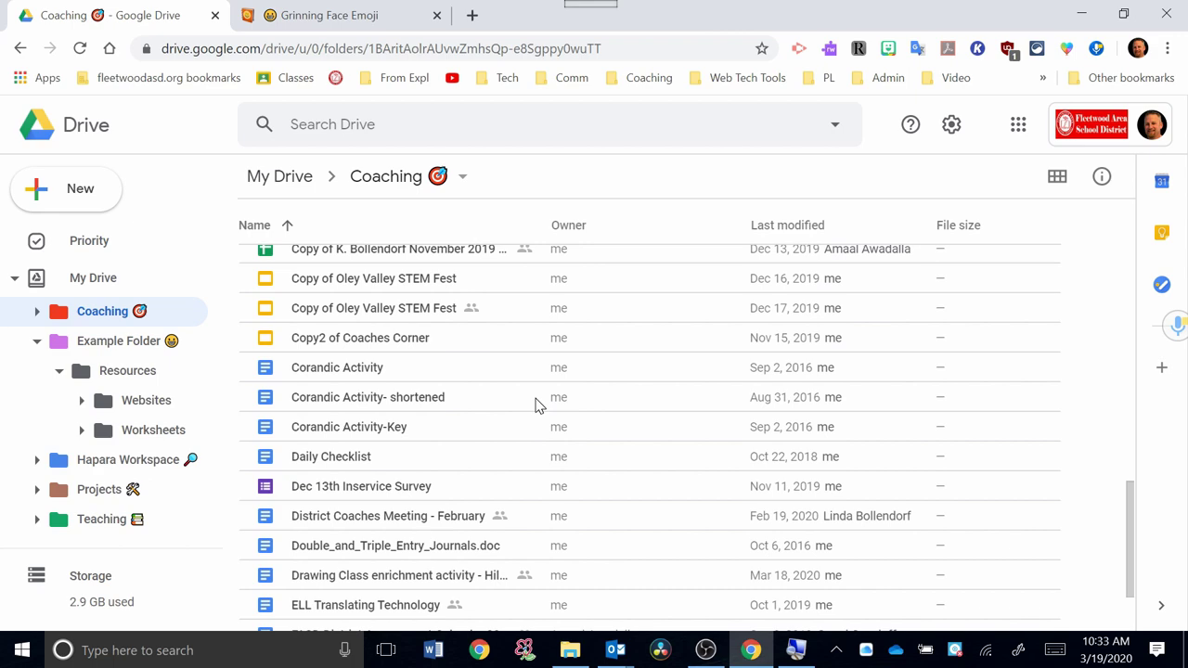
scroll(560, 397, "up", 5)
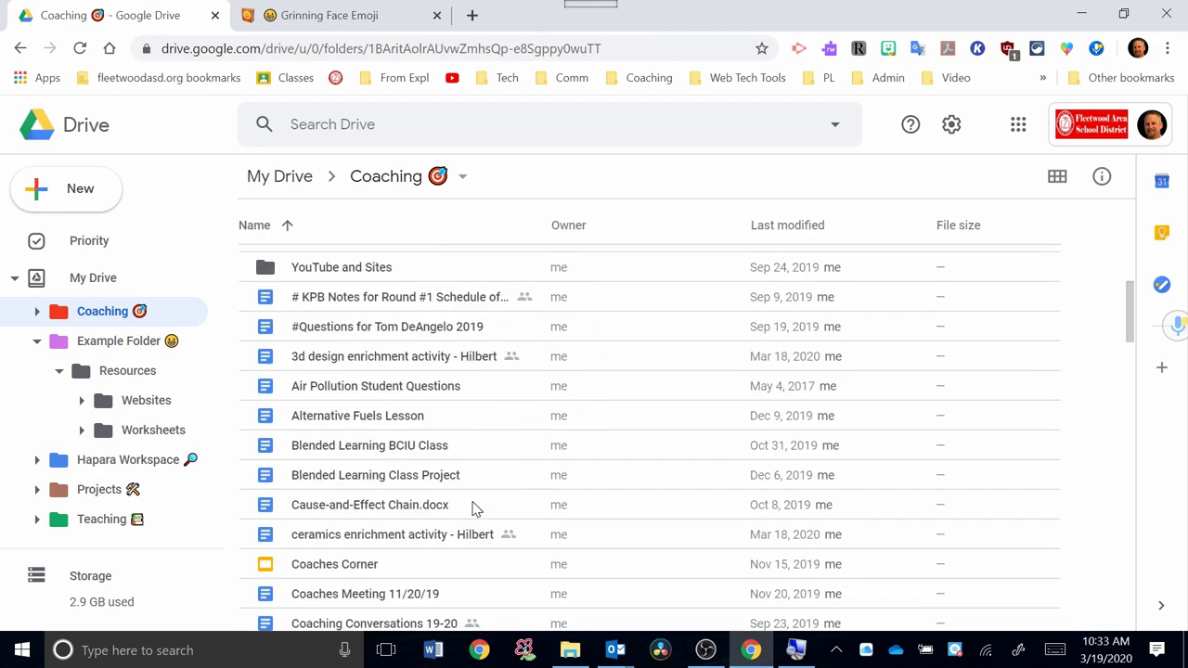
Step: Set the display density to Comfortable in the Drive settings and check the spacing of the Coaching file list
left_click(951, 127)
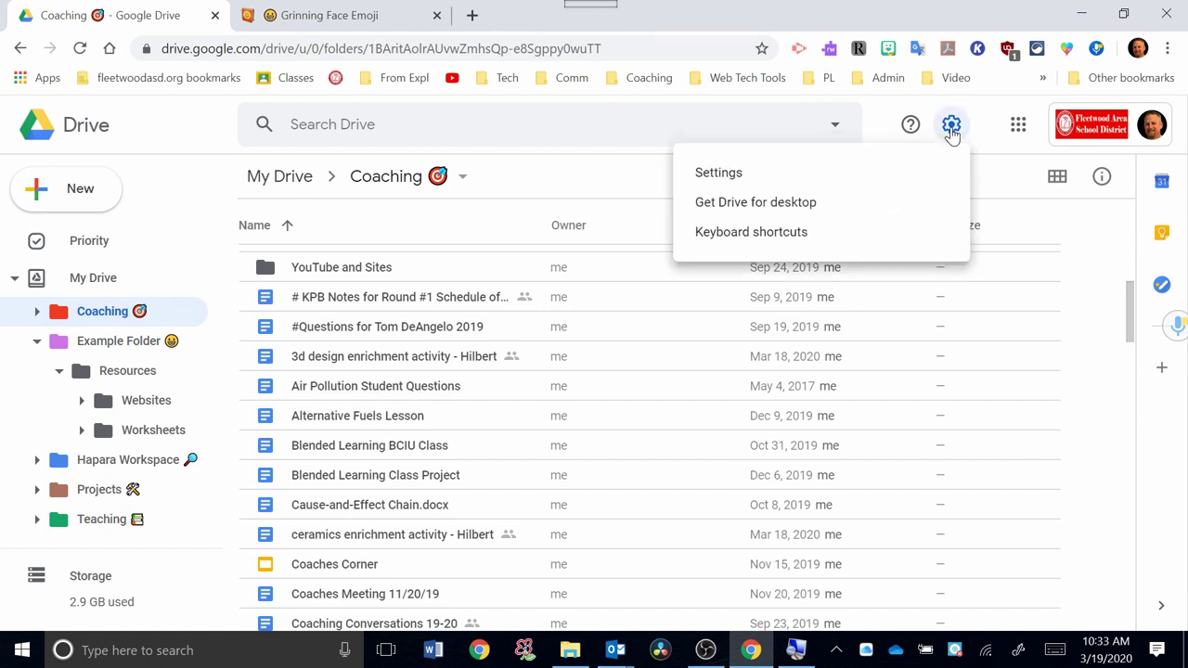
left_click(740, 176)
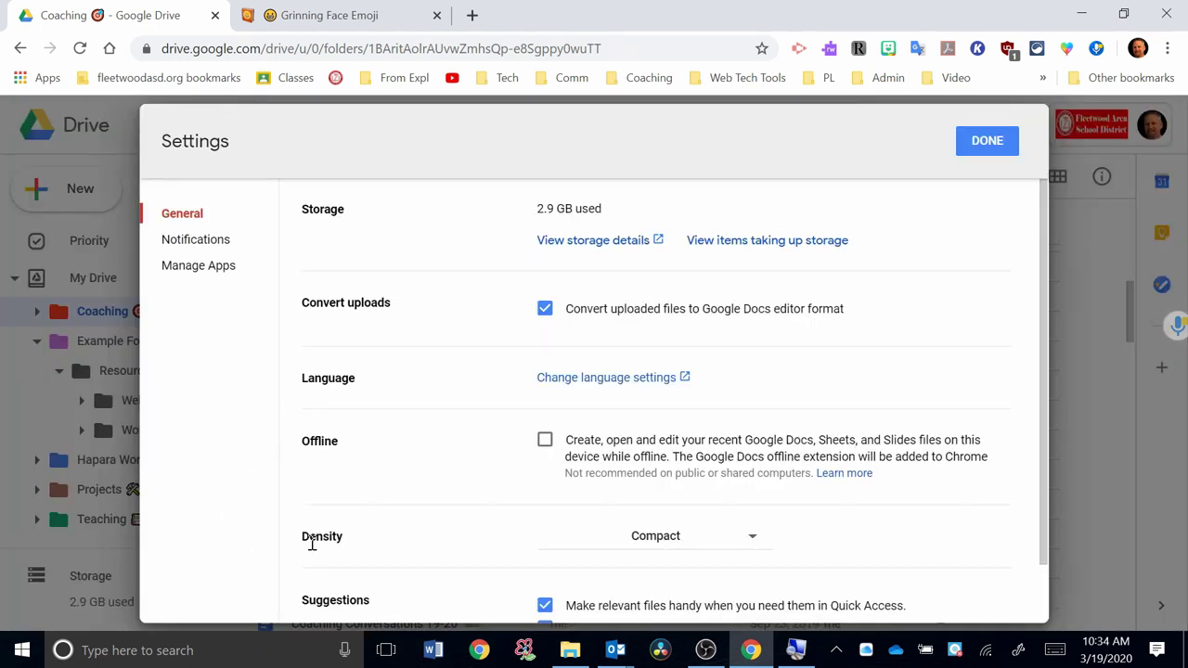
left_click(752, 543)
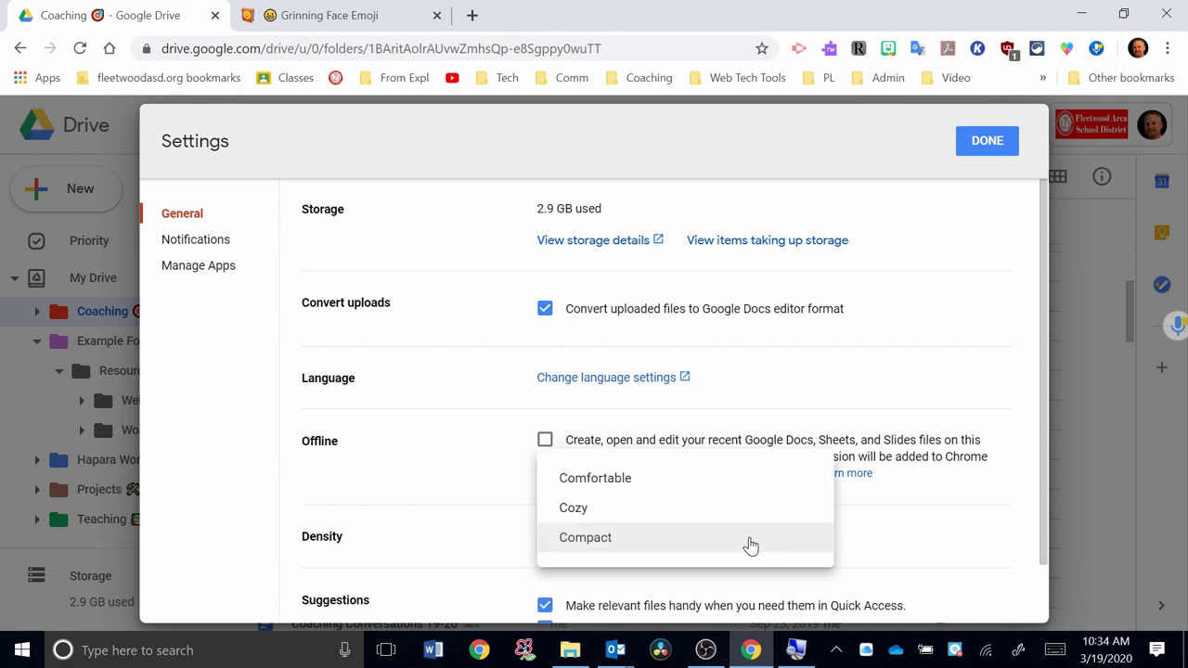
left_click(644, 479)
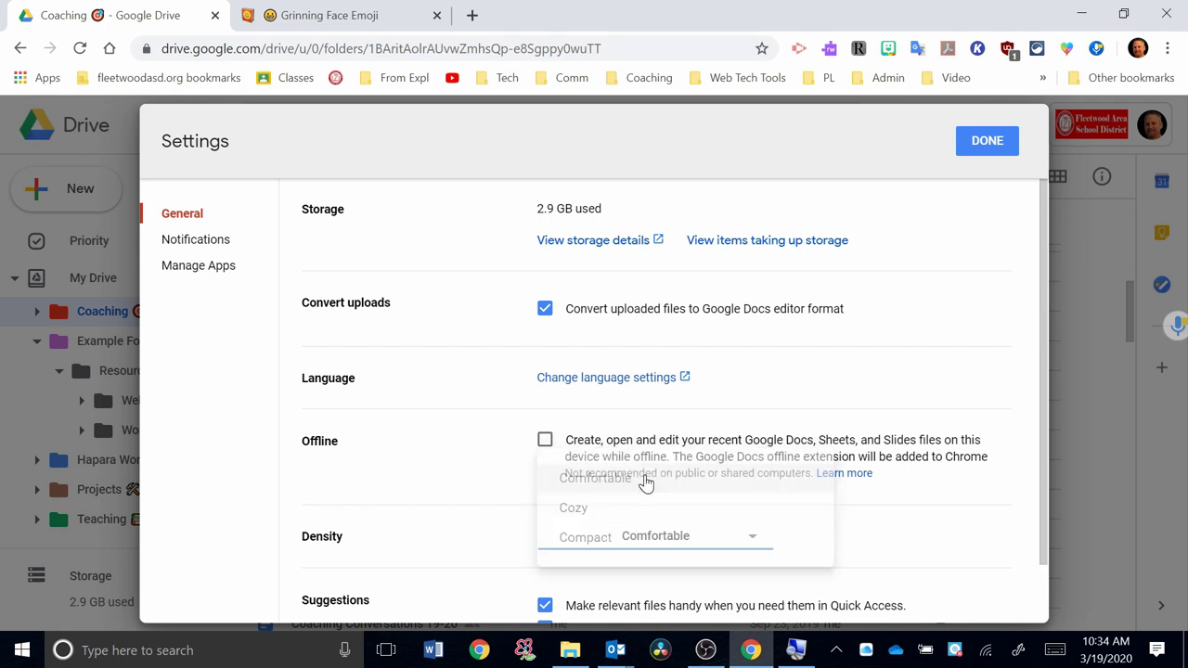
key("Escape")
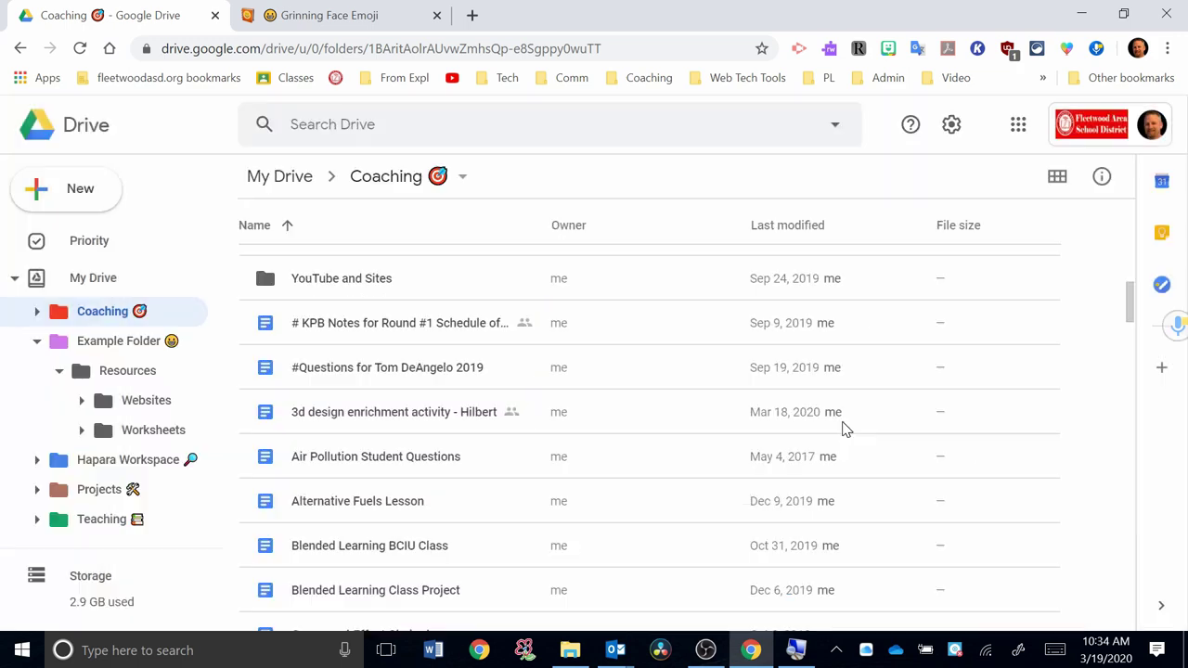
scroll(845, 428, "down", 1)
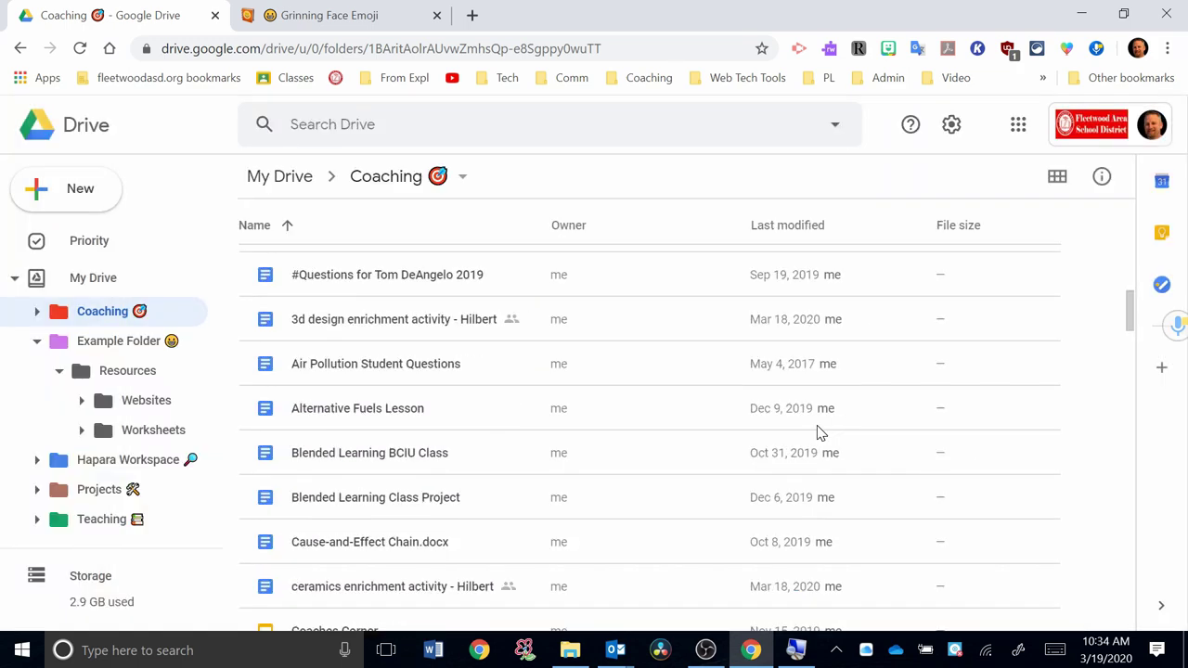
scroll(819, 431, "down", 2)
scroll(819, 431, "up", 3)
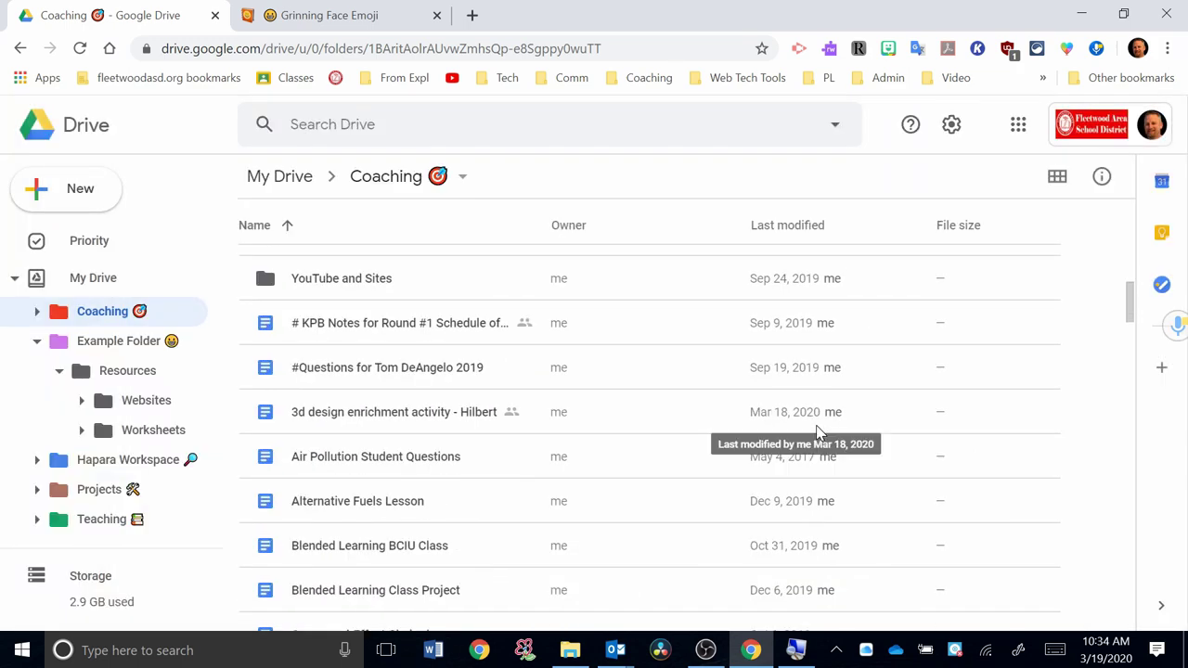
scroll(818, 432, "up", 1)
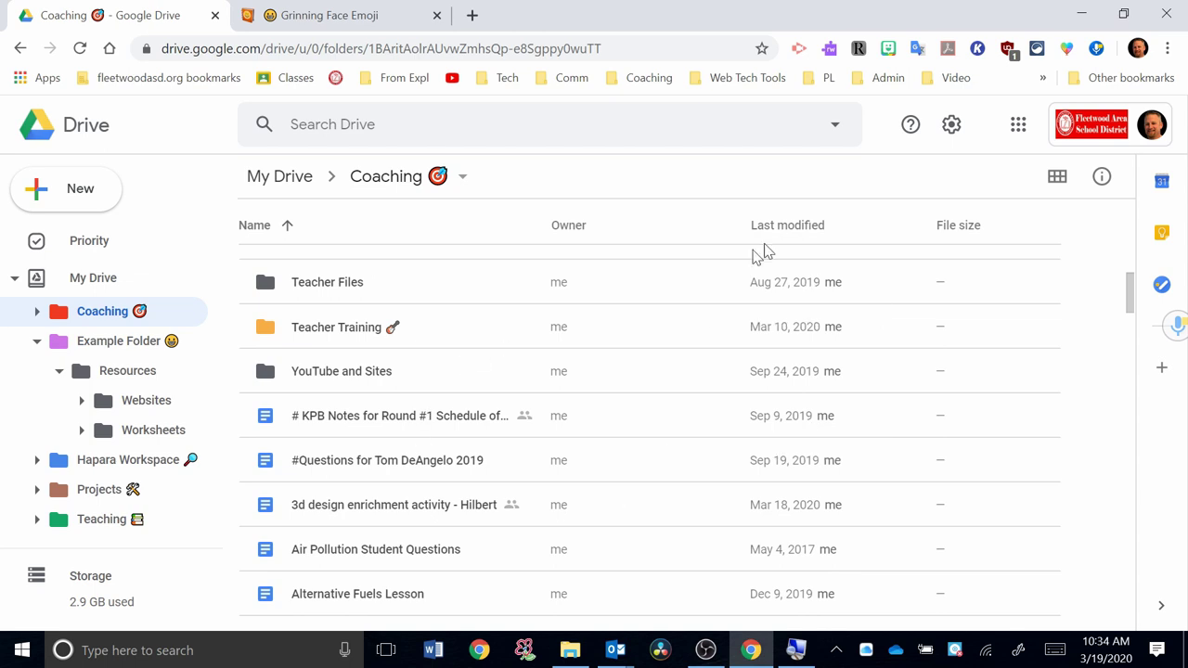
Step: Set the display density back to Compact in the general Drive settings
left_click(952, 129)
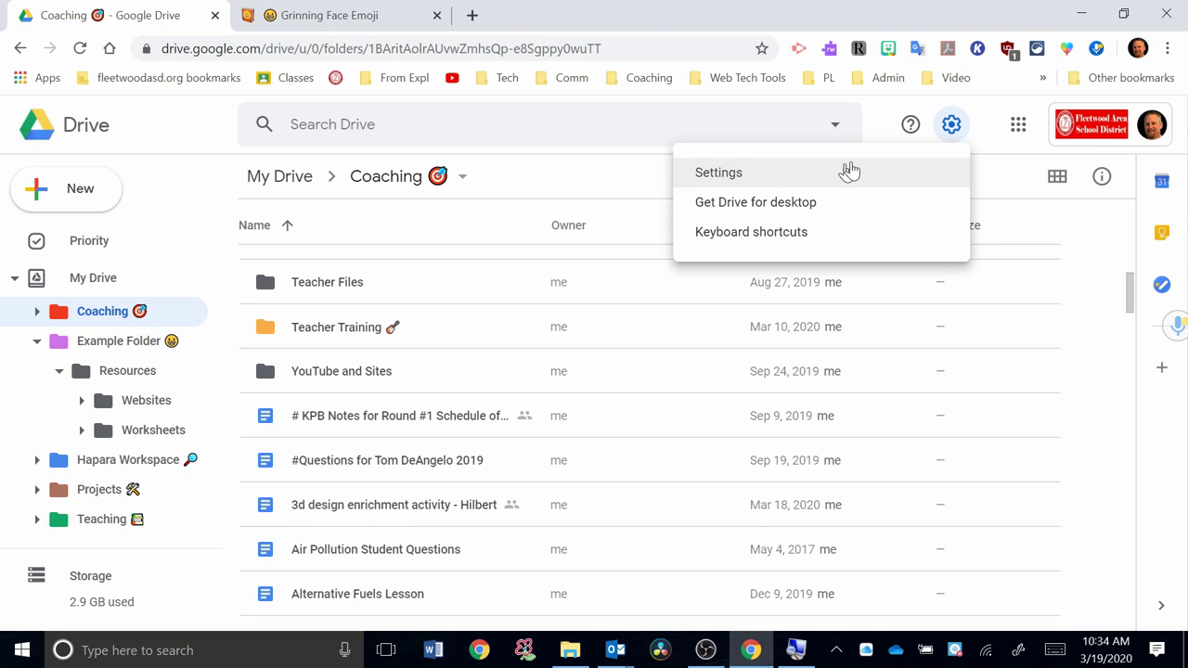
left_click(758, 180)
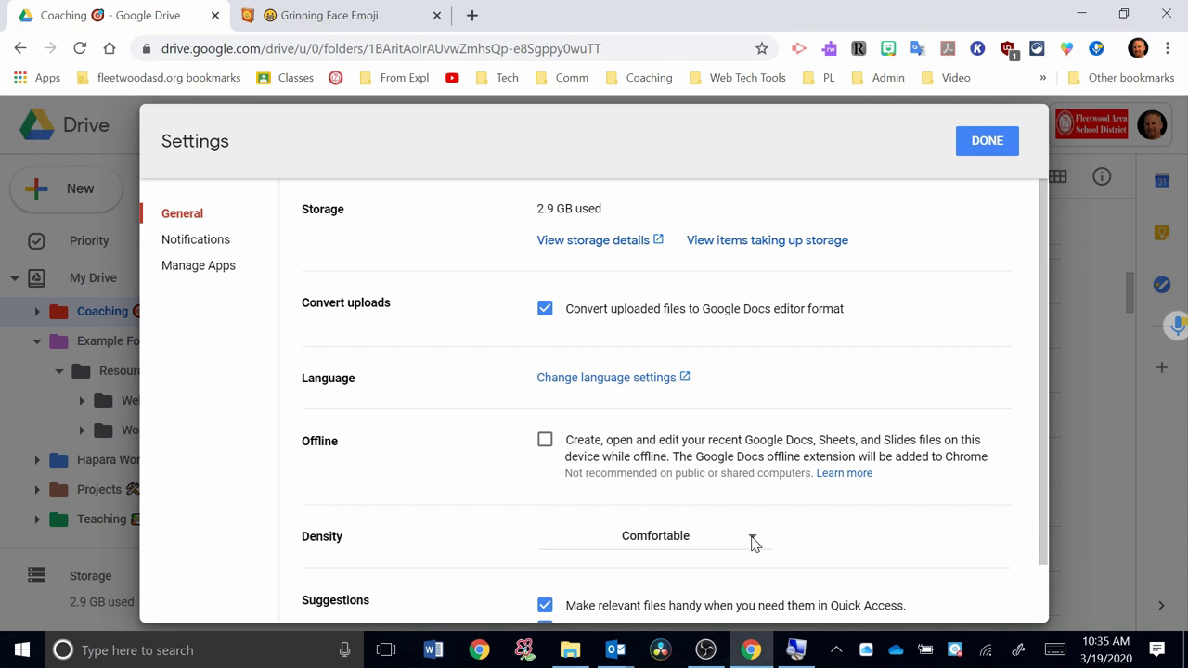
key("Escape")
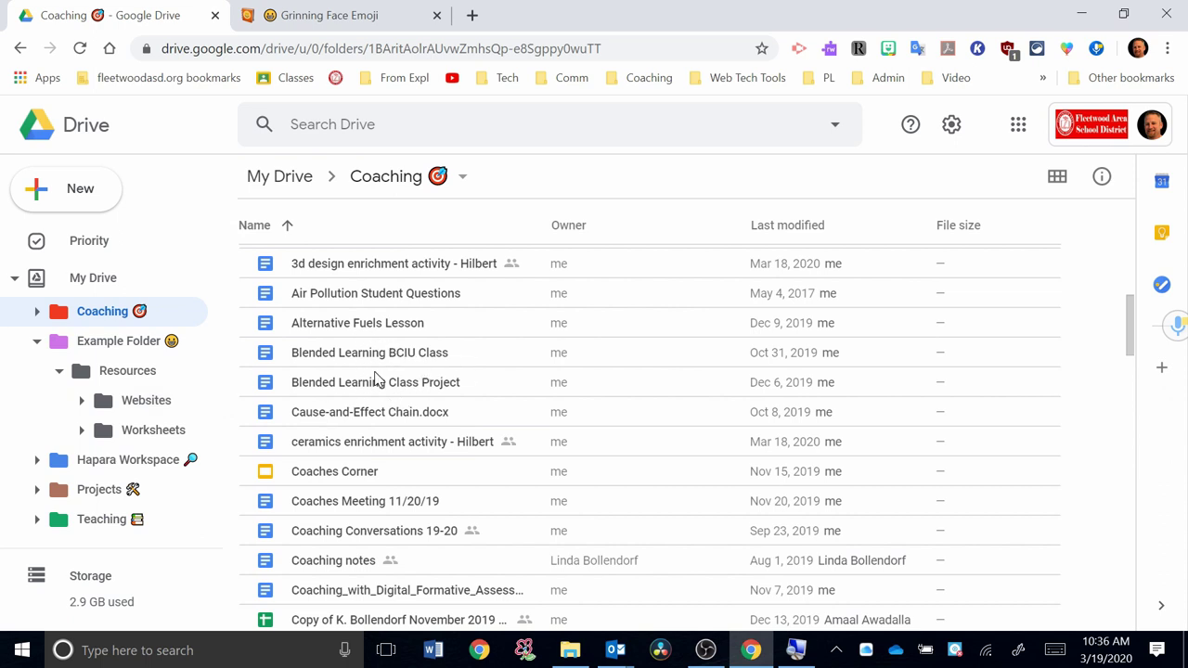
Step: Move the Alternative Fuels Lesson document from Coaching into the Websites subfolder of Resources
left_click(339, 331)
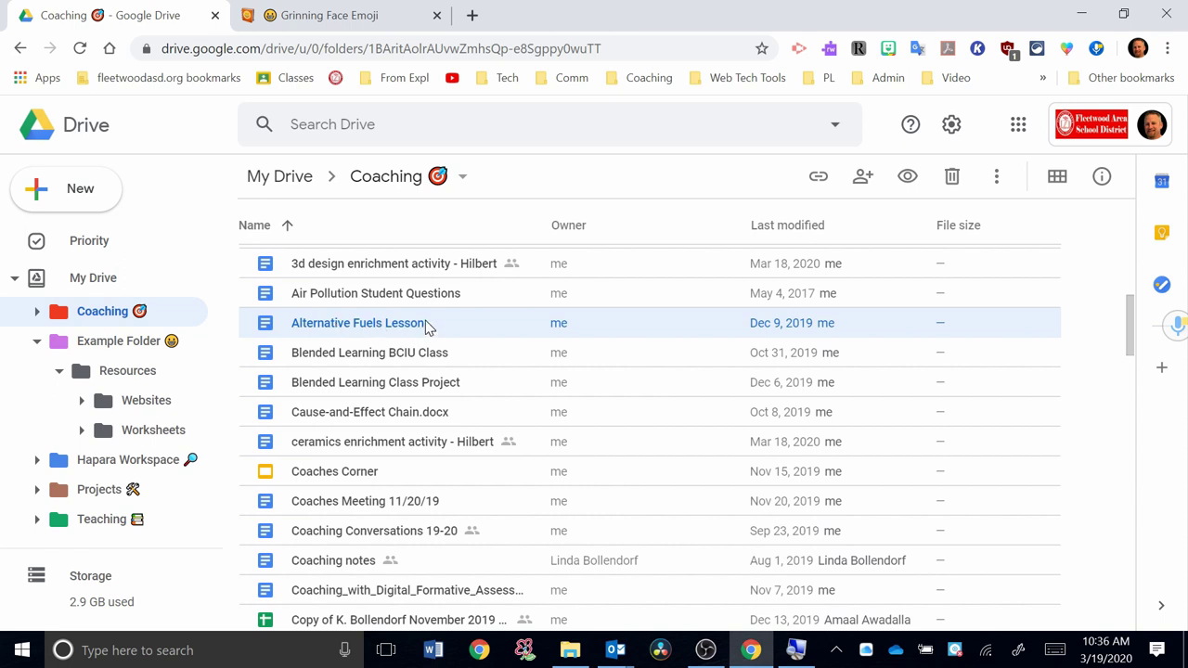
left_click_drag(424, 326, 130, 411)
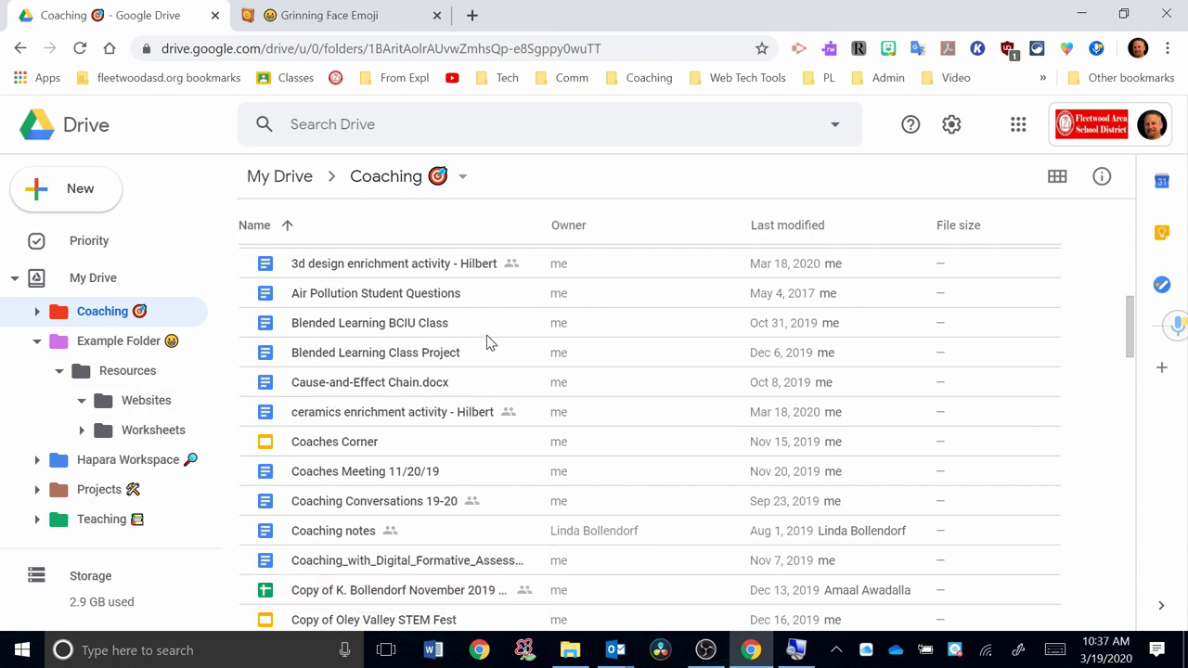
Step: Move Air Pollution Student Questions, Blended Learning BCIU Class and Blended Learning Class Project together into the Websites subfolder and open it
left_click(366, 298)
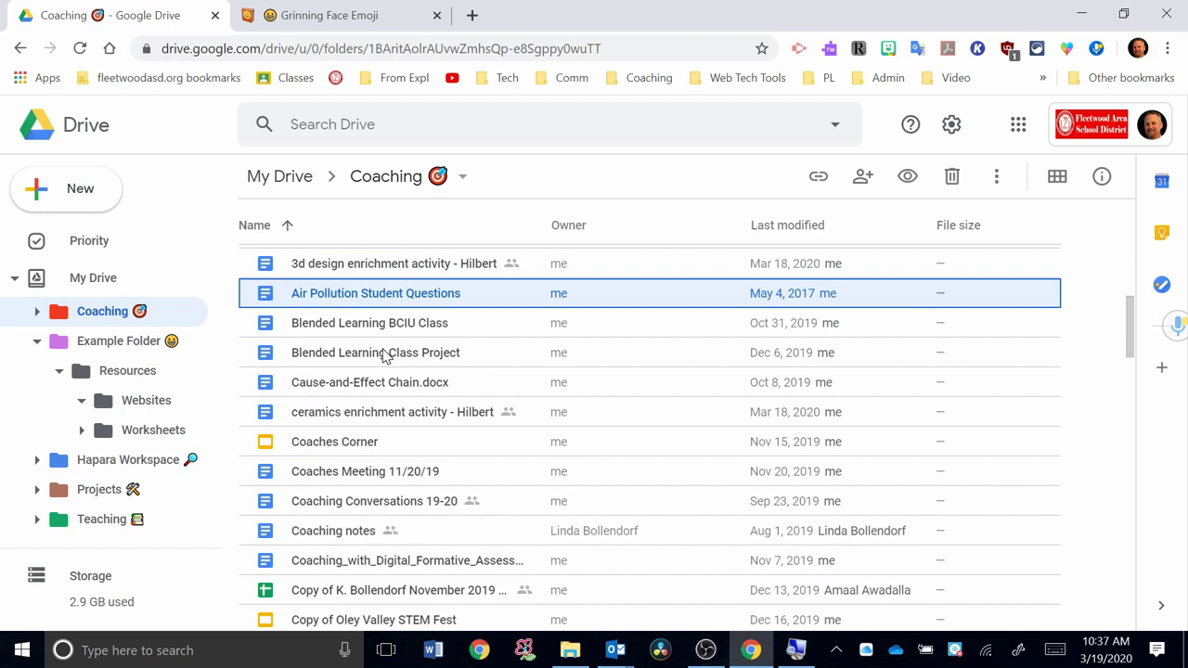
left_click(386, 355, "shift")
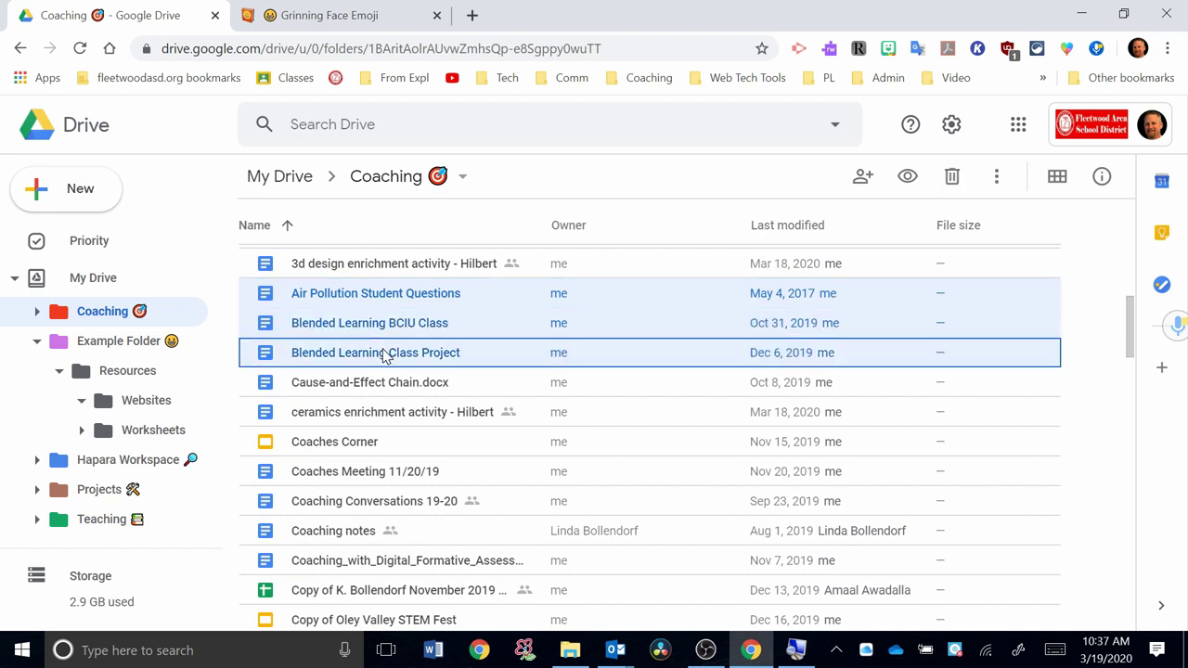
left_click_drag(469, 318, 160, 403)
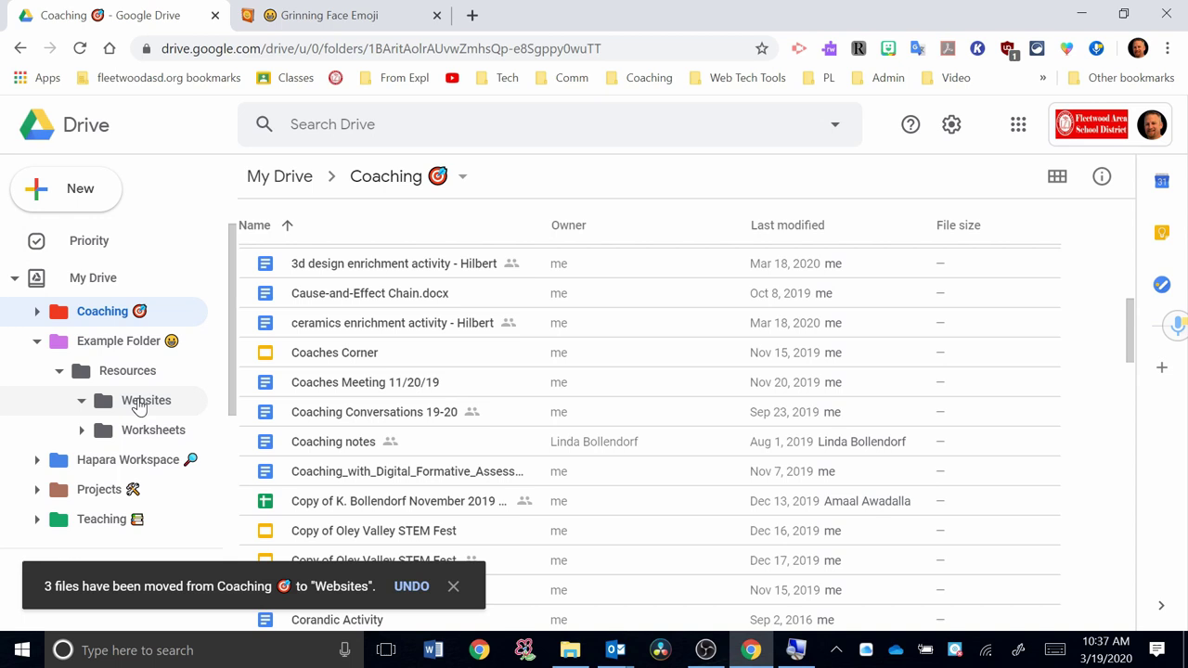
left_click(139, 404)
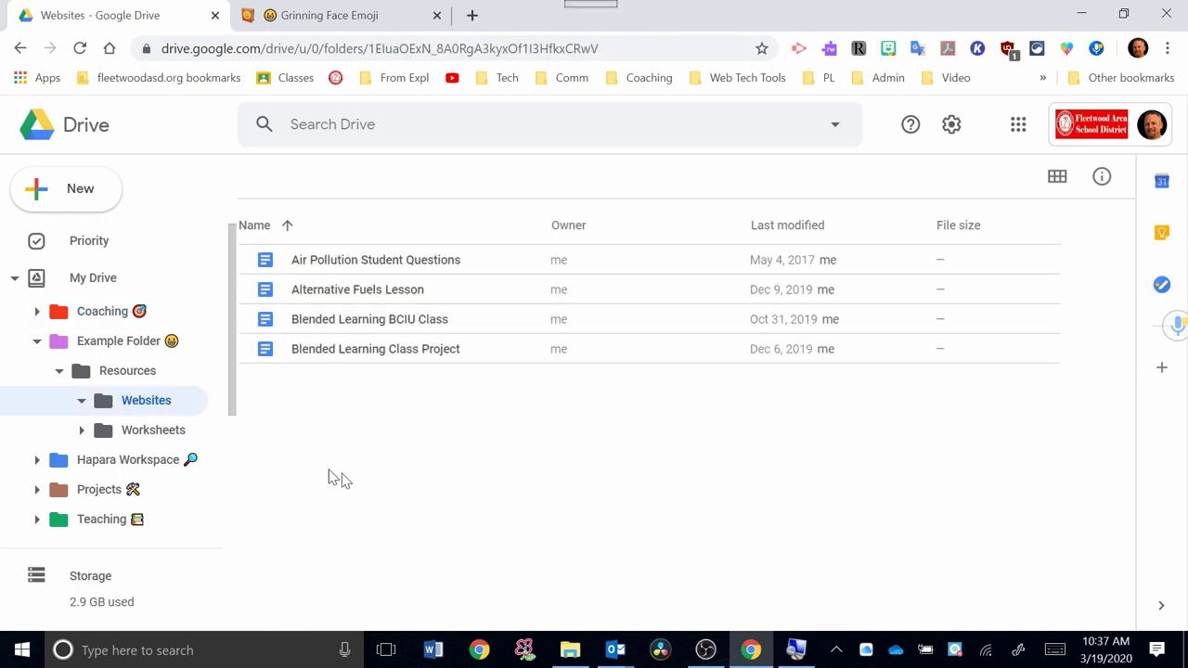